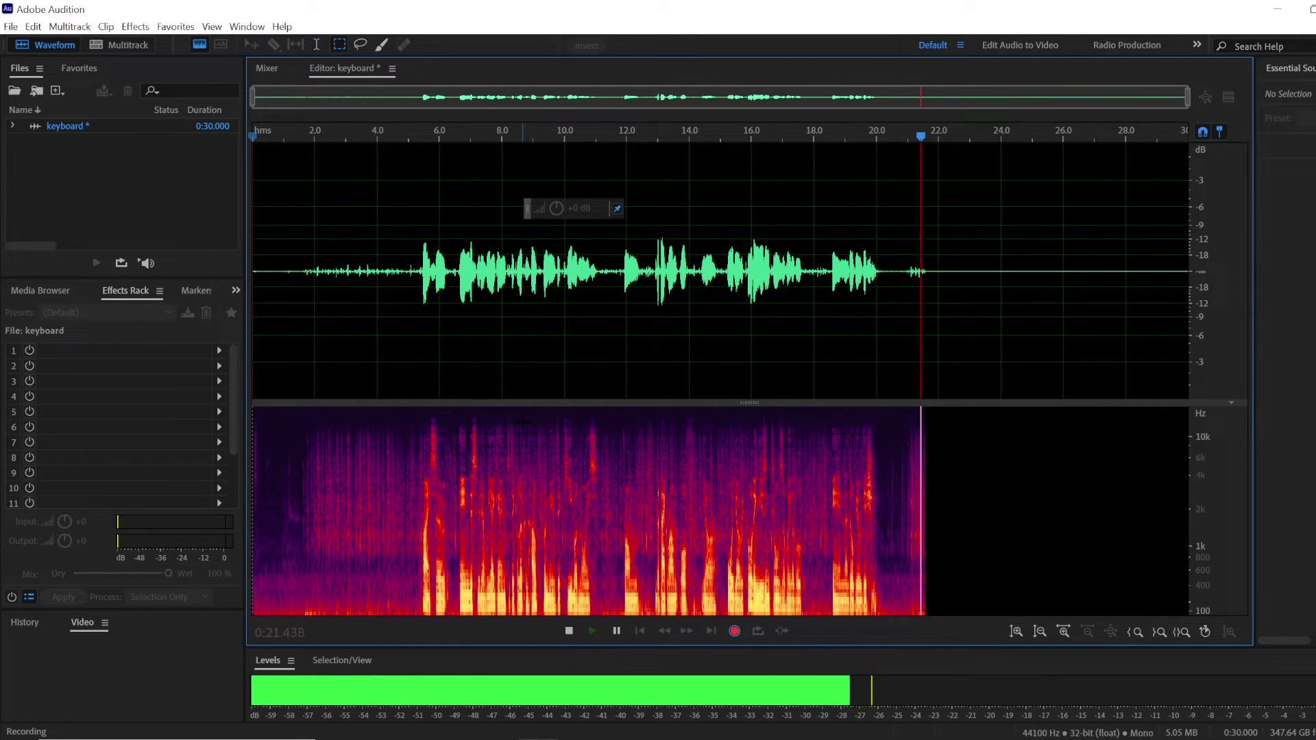
Stop the 23-second mono voice recording in the 'keyboard' file
key("space")
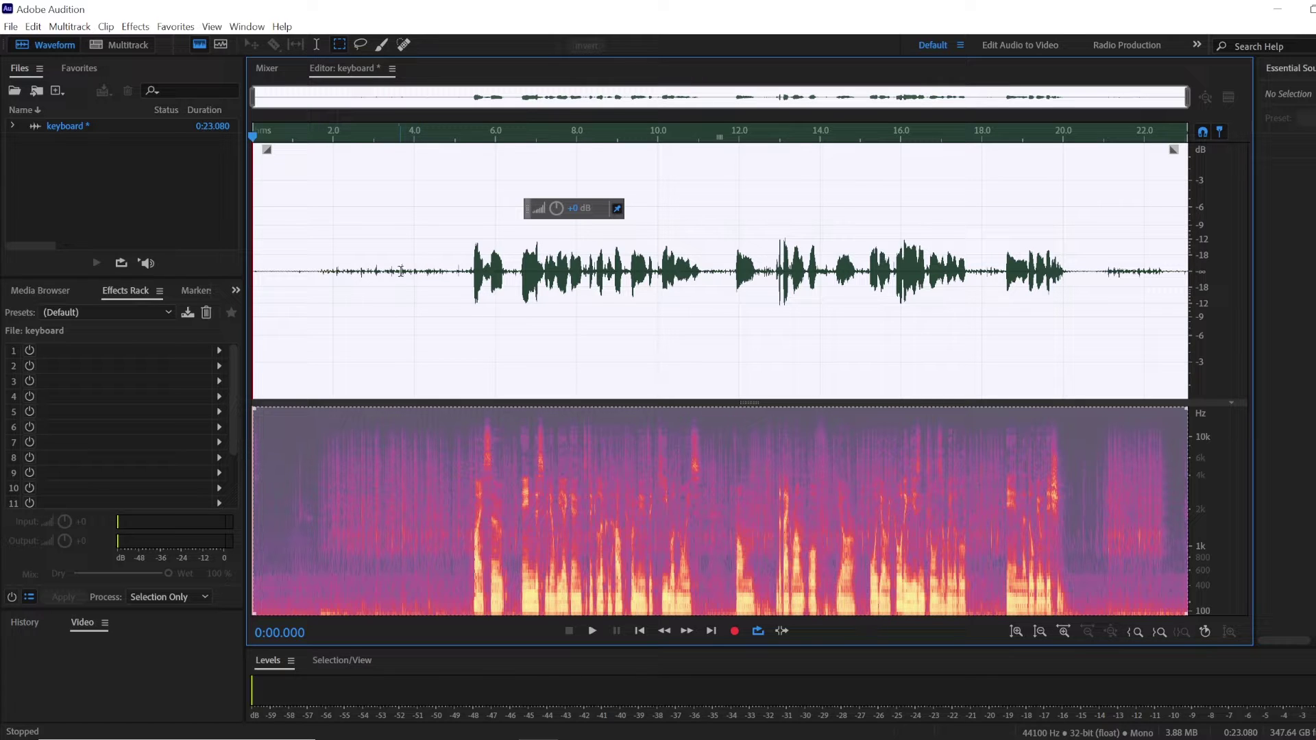
Capture a noise print from the keyboard-only stretch at about 1.3–4.6 s
left_click(322, 274)
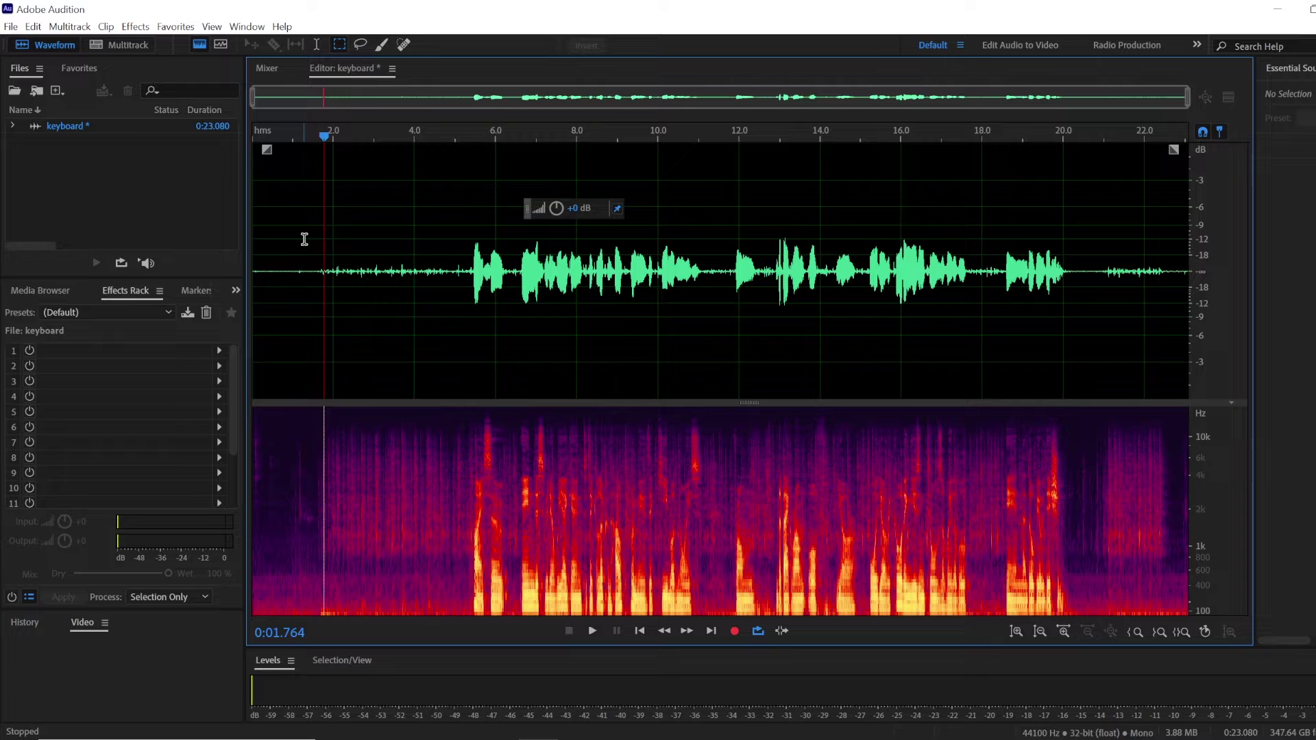
left_click_drag(304, 241, 461, 262)
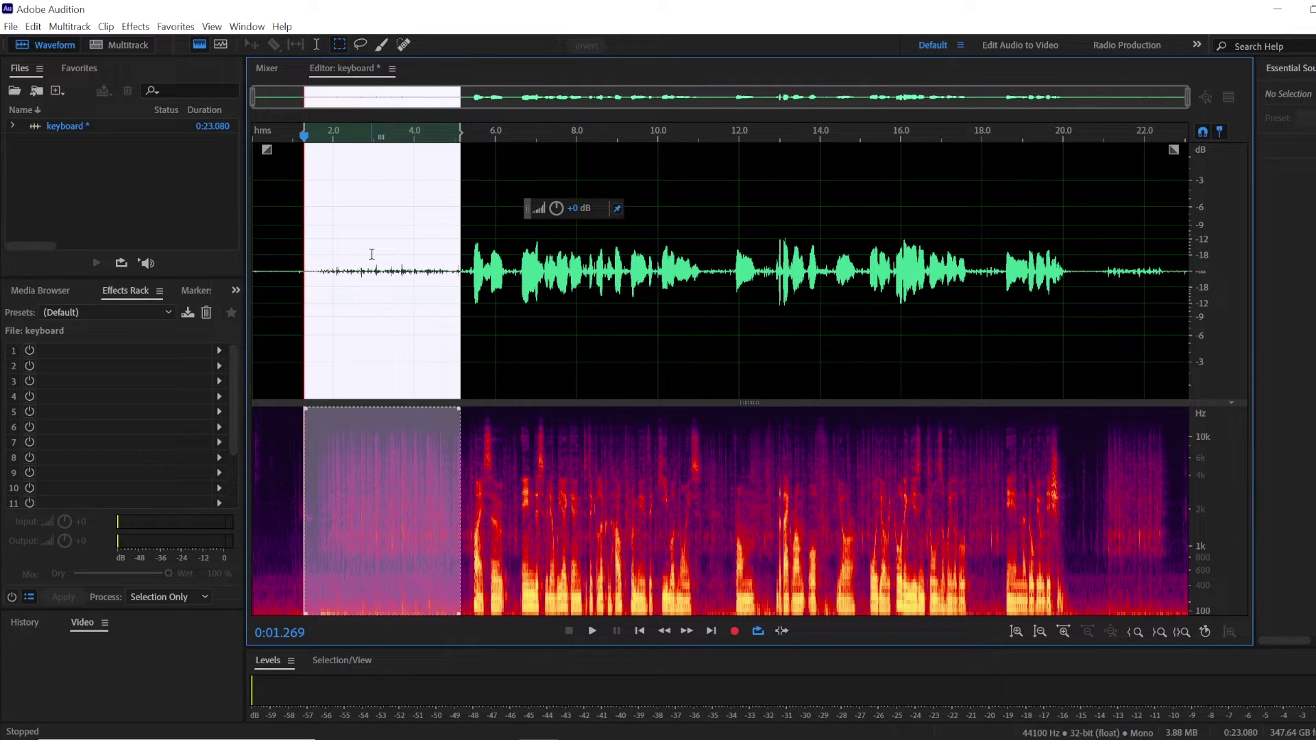
left_click(146, 28)
mouse_move(198, 292)
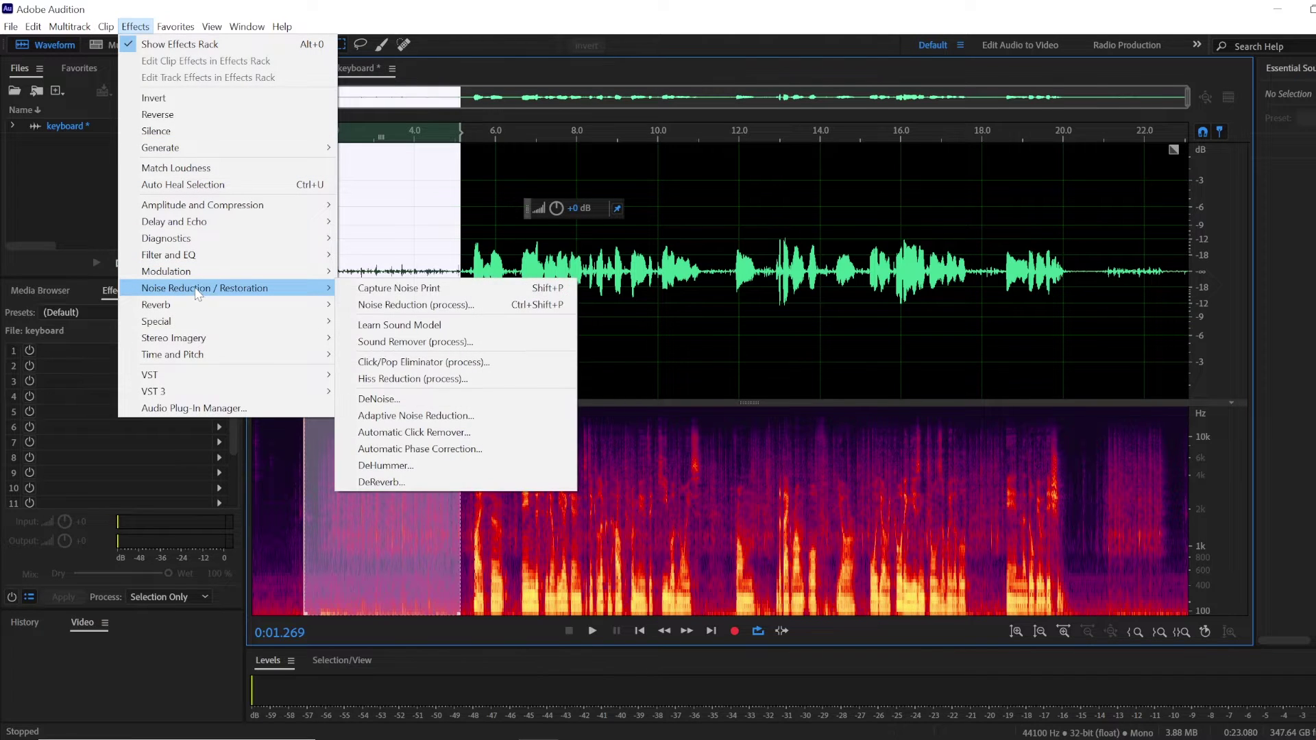
left_click(419, 289)
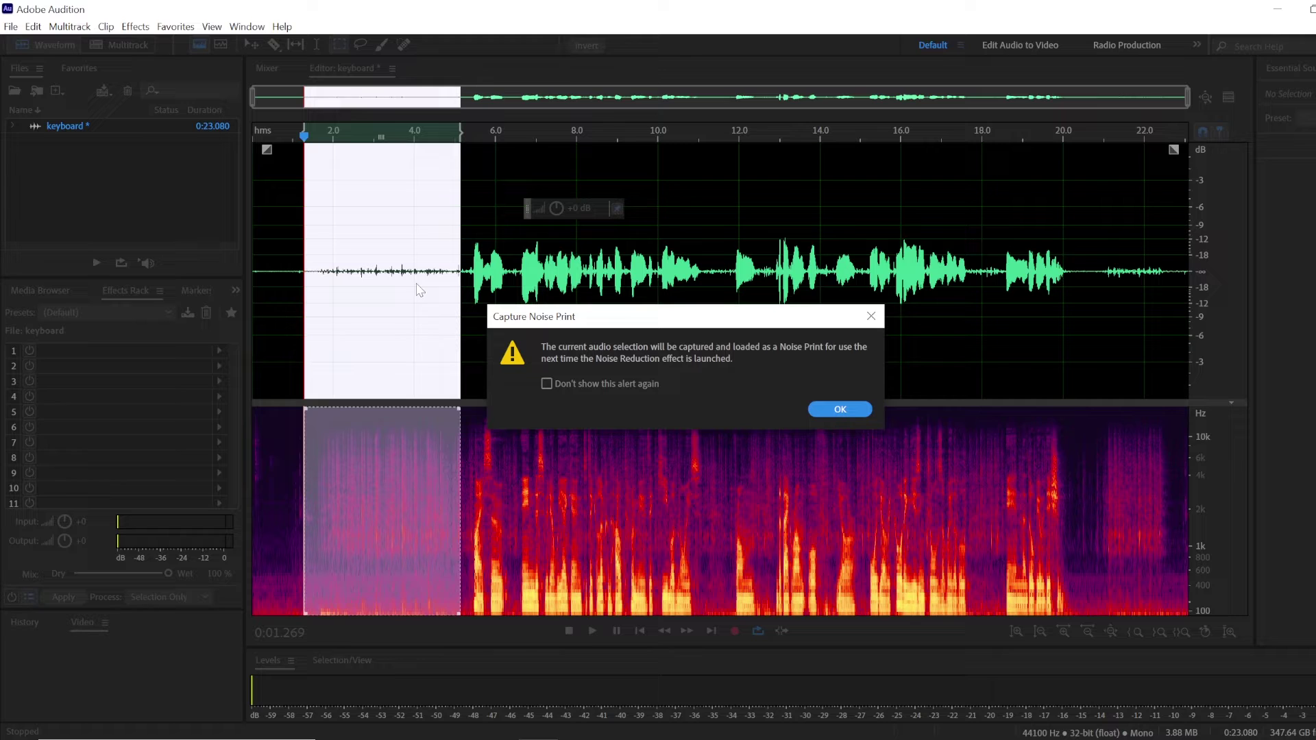
left_click(833, 409)
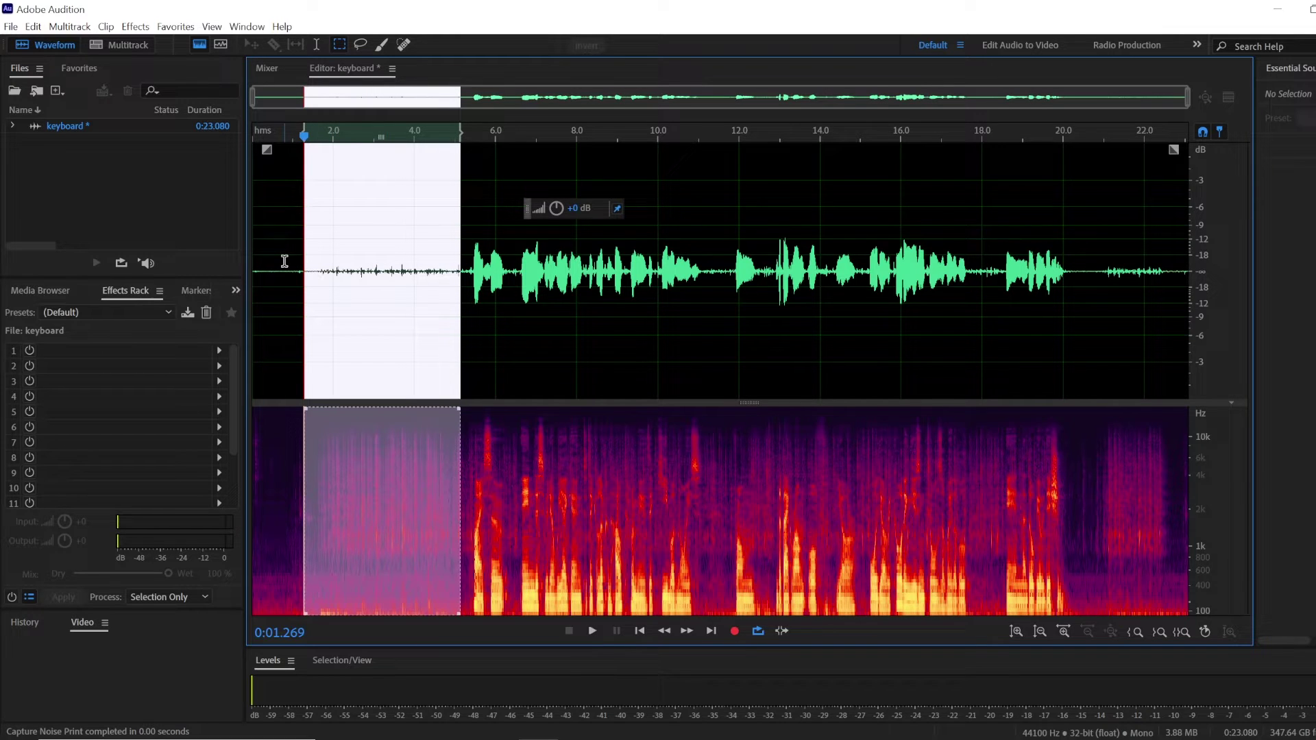
Apply Noise Reduction at 76% and 21.6 dB to the entire recording
key("ctrl+a")
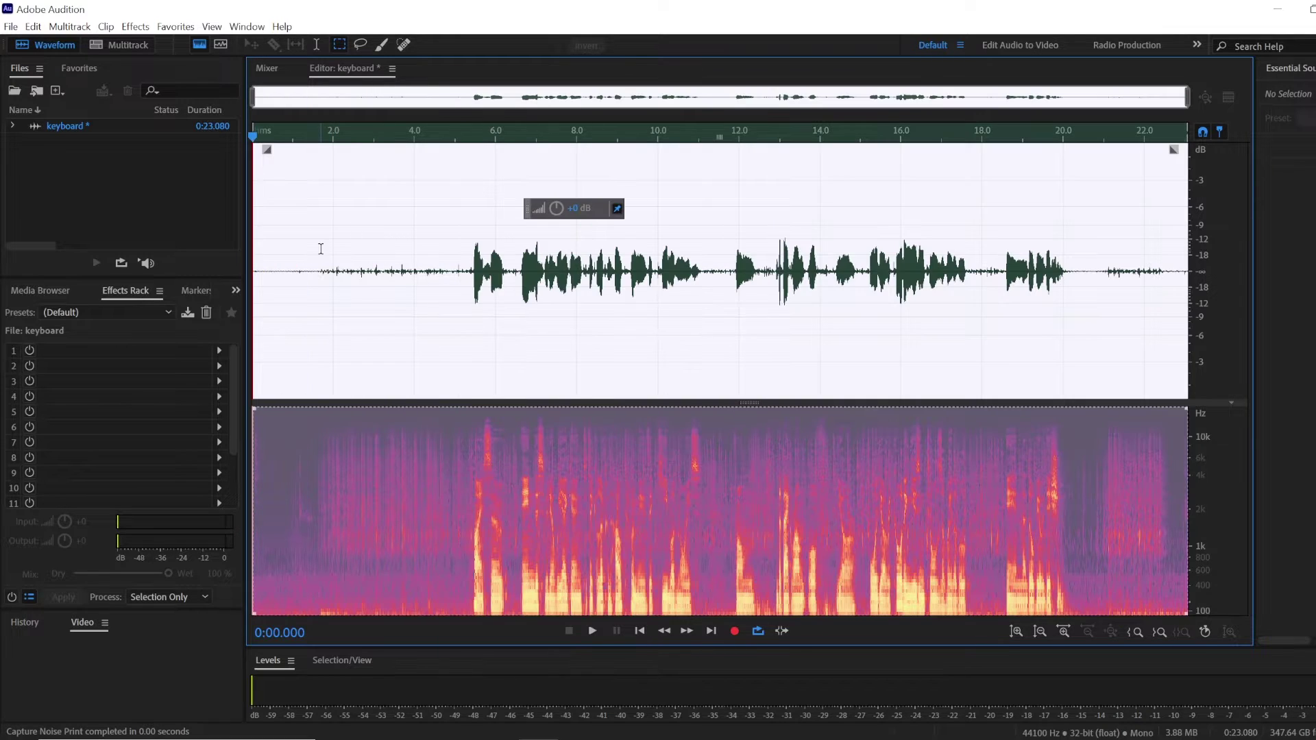
left_click(135, 26)
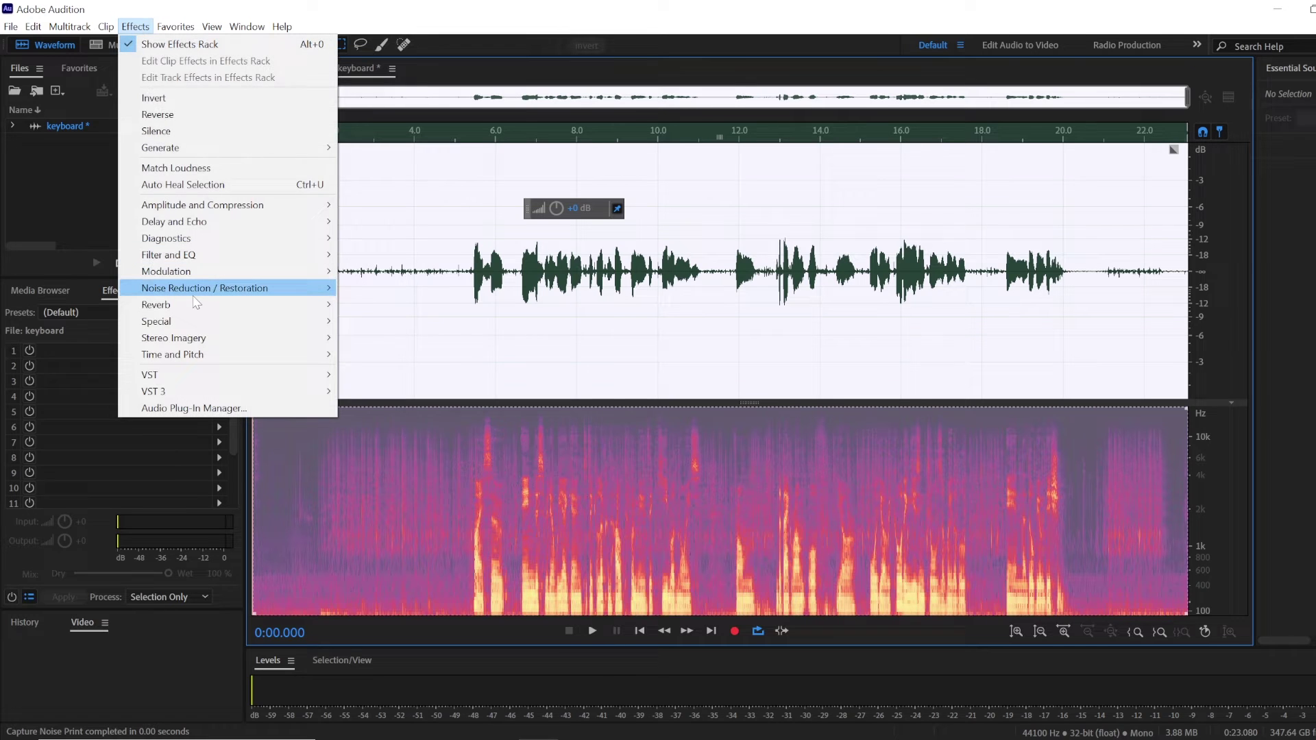
mouse_move(195, 294)
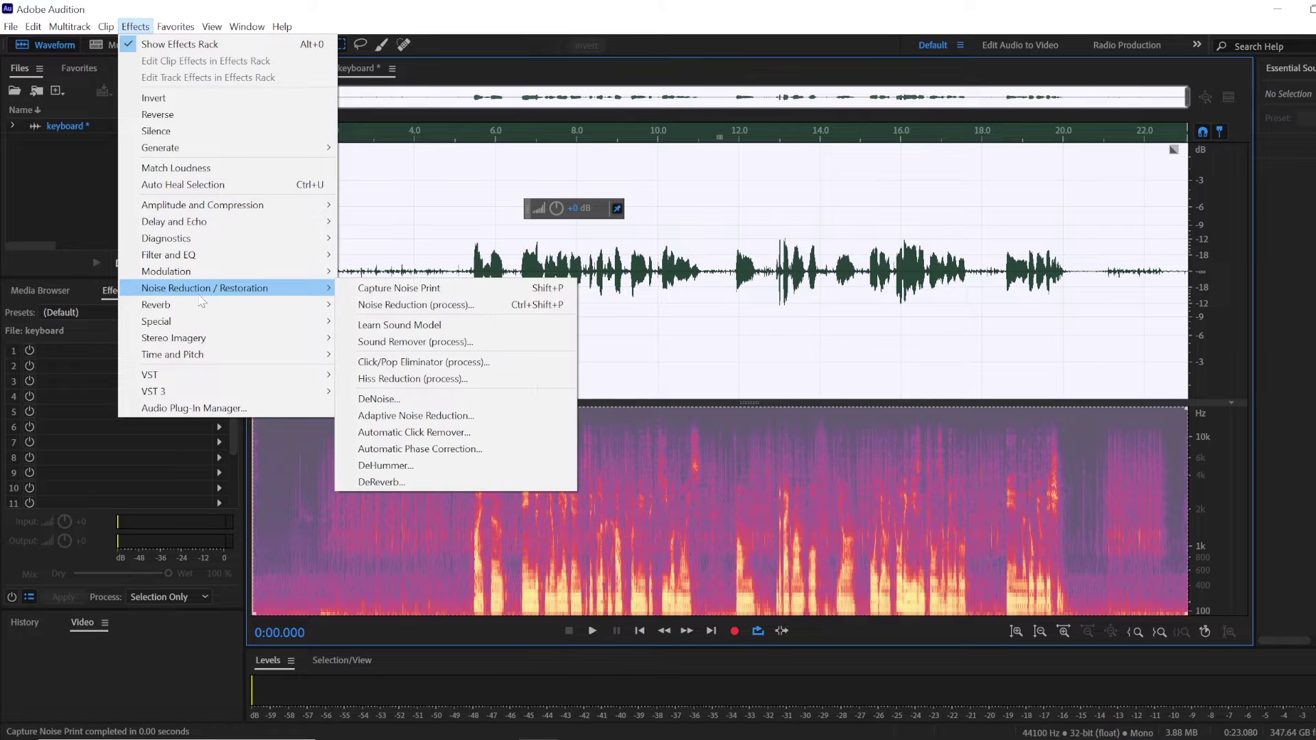
left_click(408, 309)
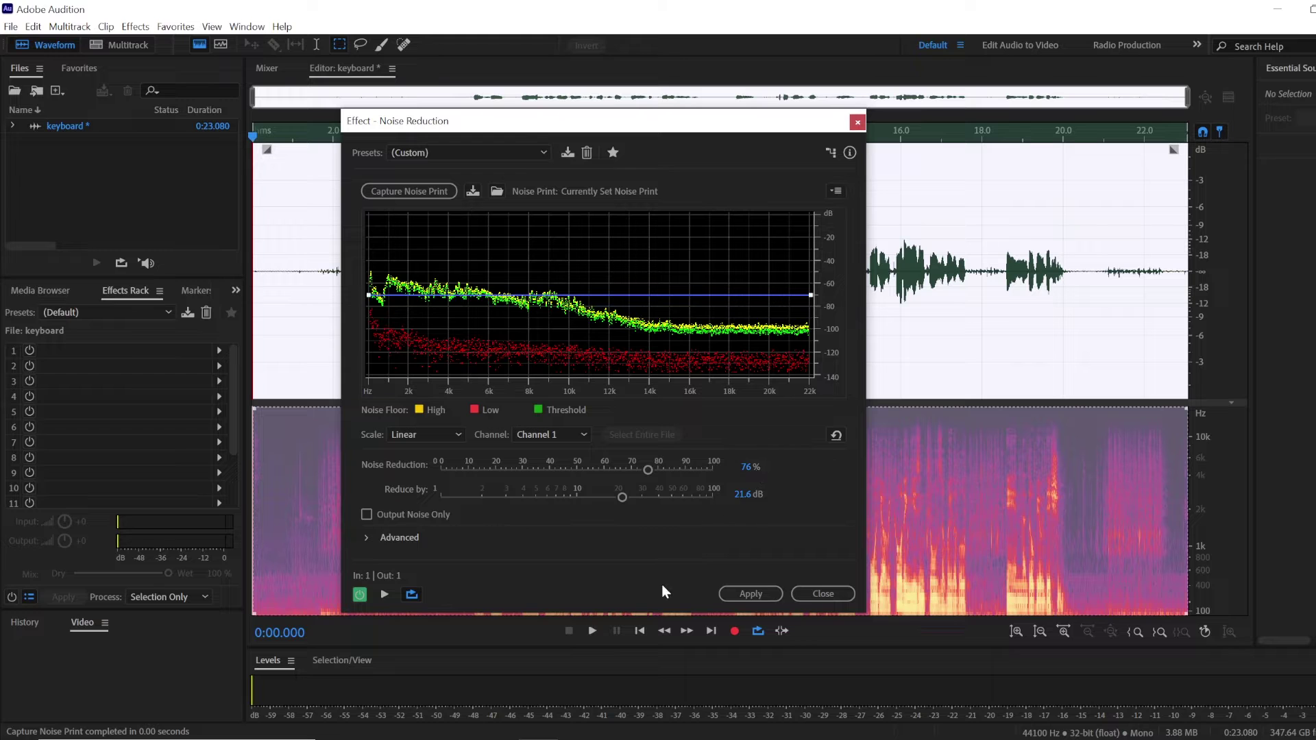
left_click(759, 594)
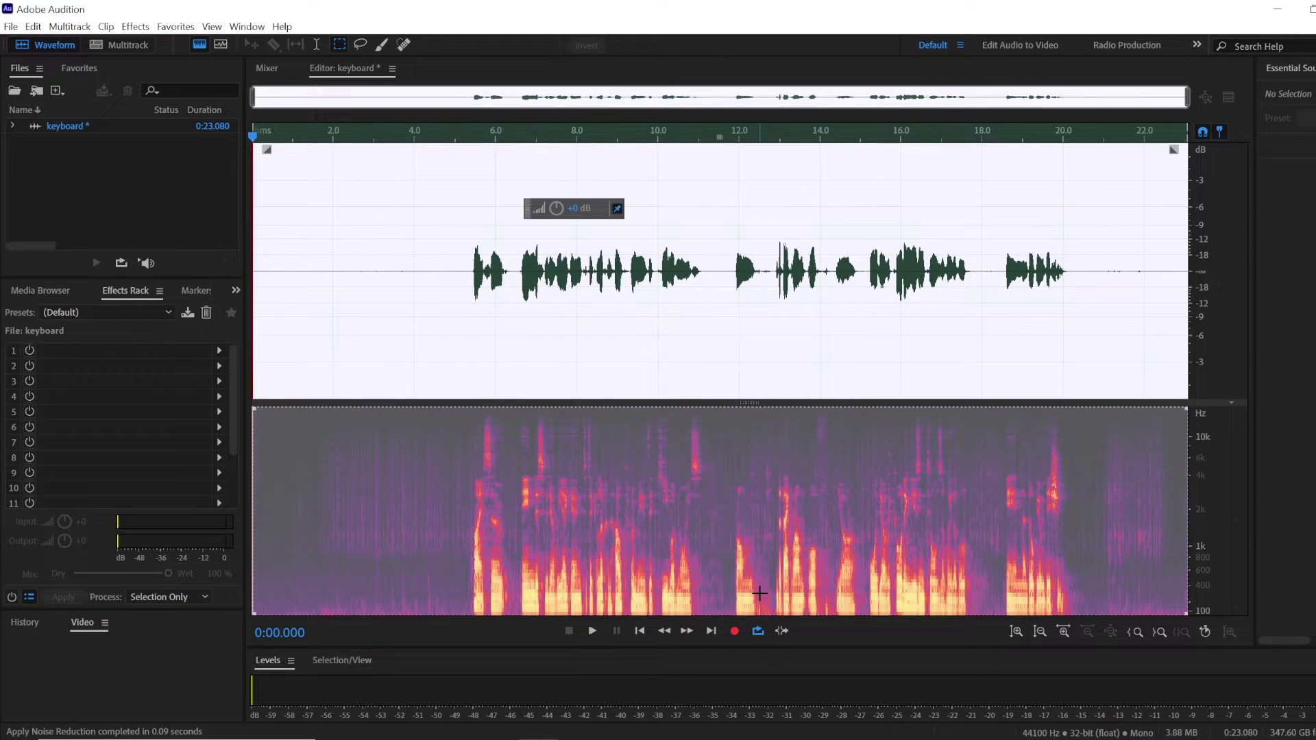
left_click(448, 216)
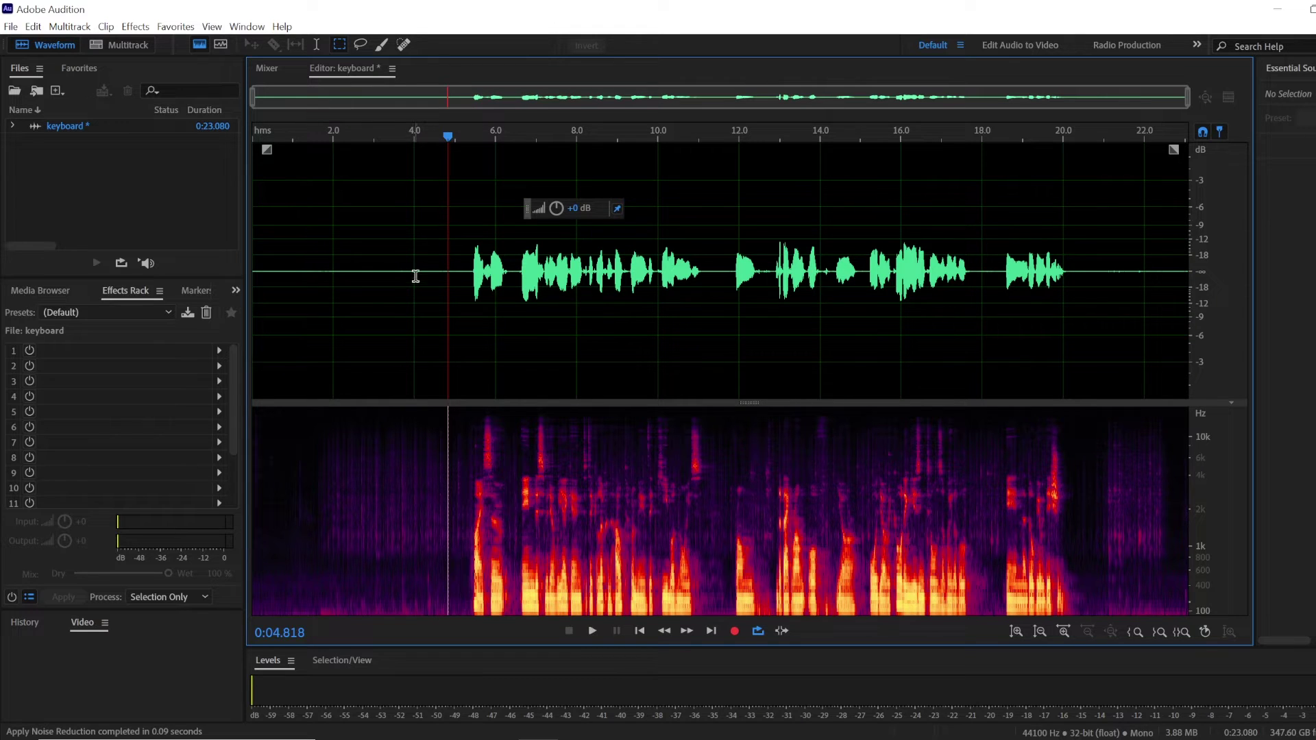
left_click(397, 250)
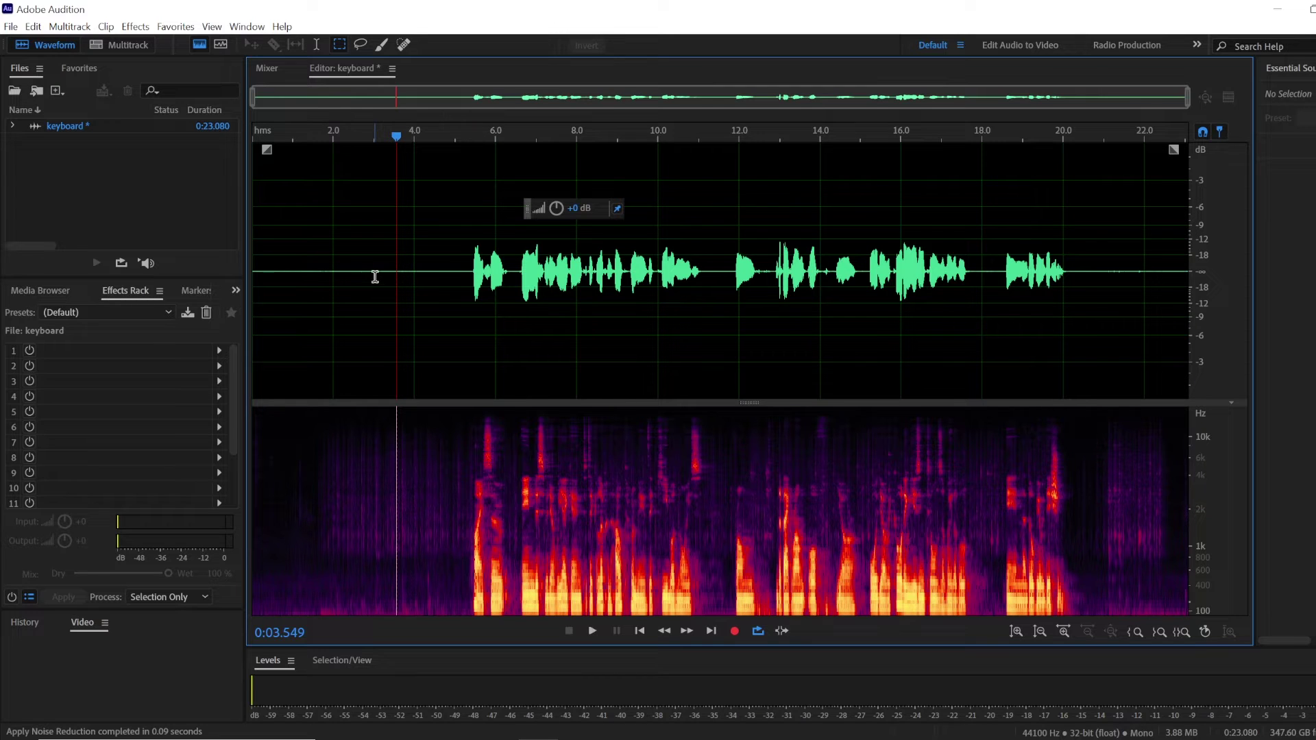
key("space")
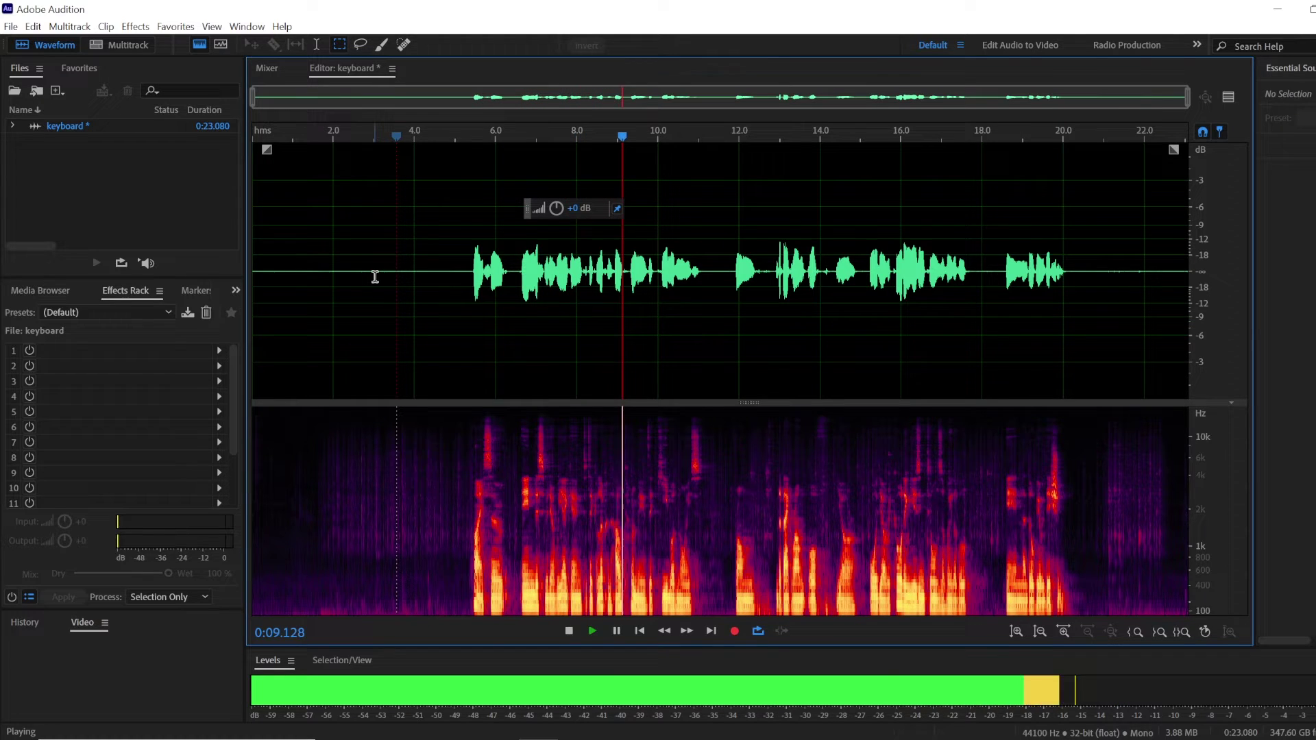
key("space")
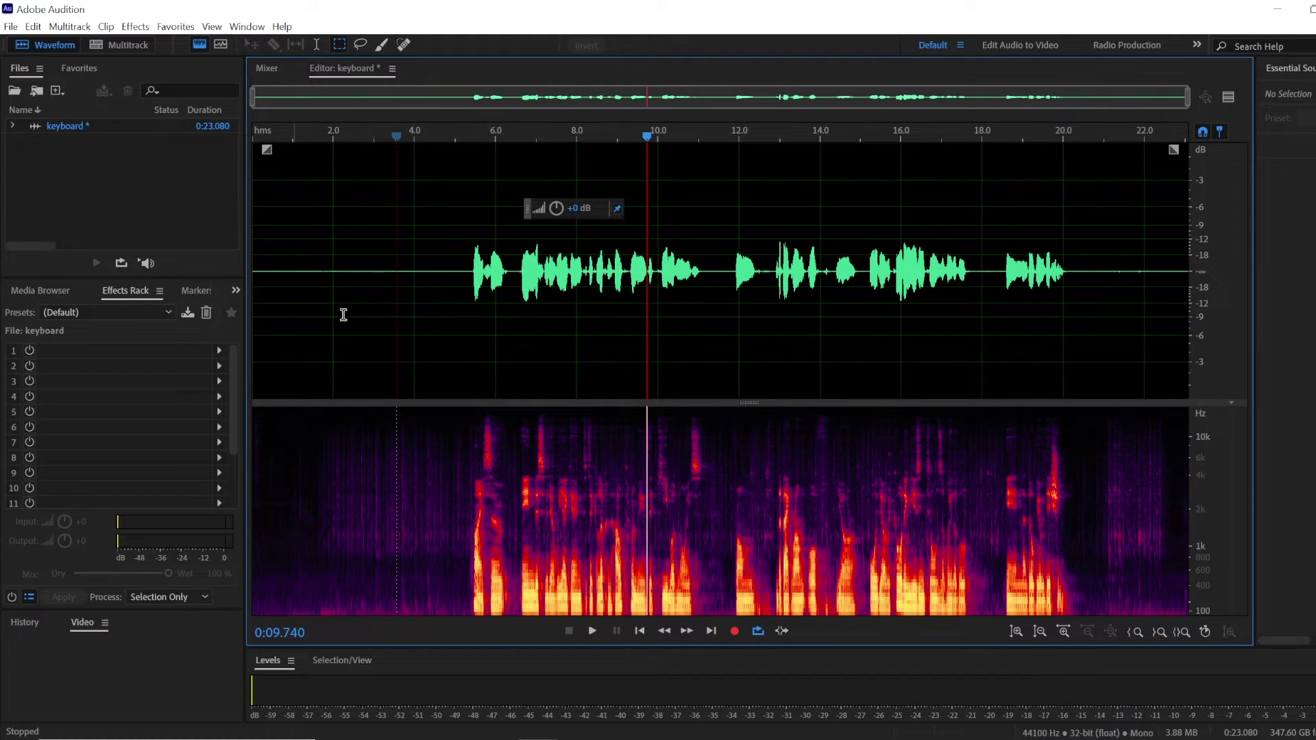
left_click(467, 271)
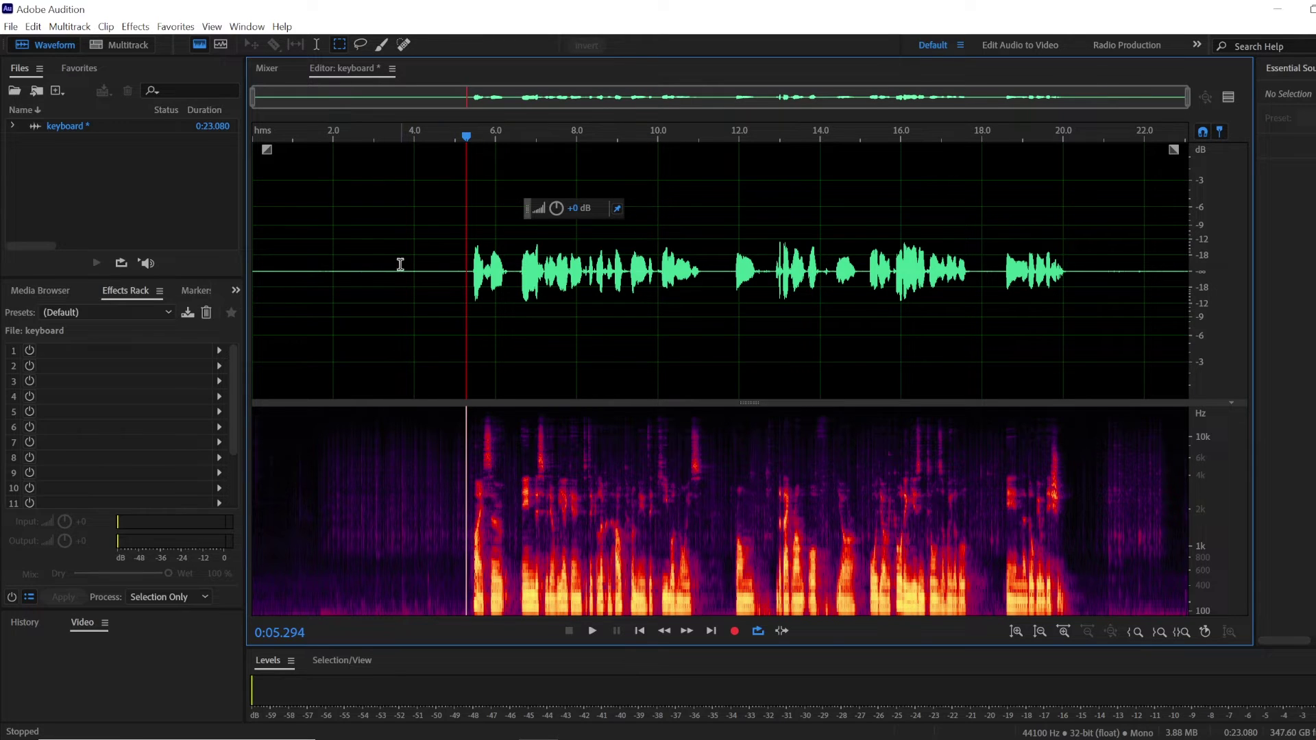
Capture a fresh noise print from the silent lead-in before the speech
left_click(298, 264)
left_click_drag(298, 264, 387, 288)
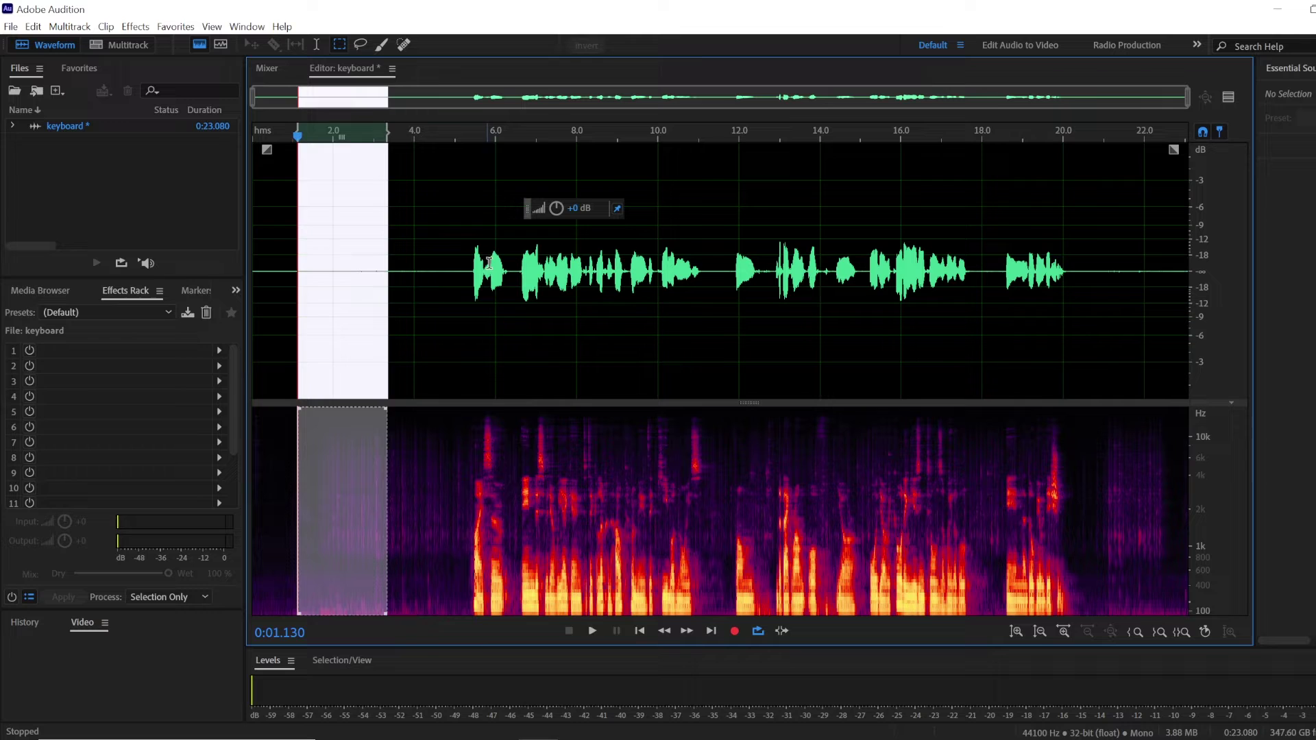
left_click(445, 253)
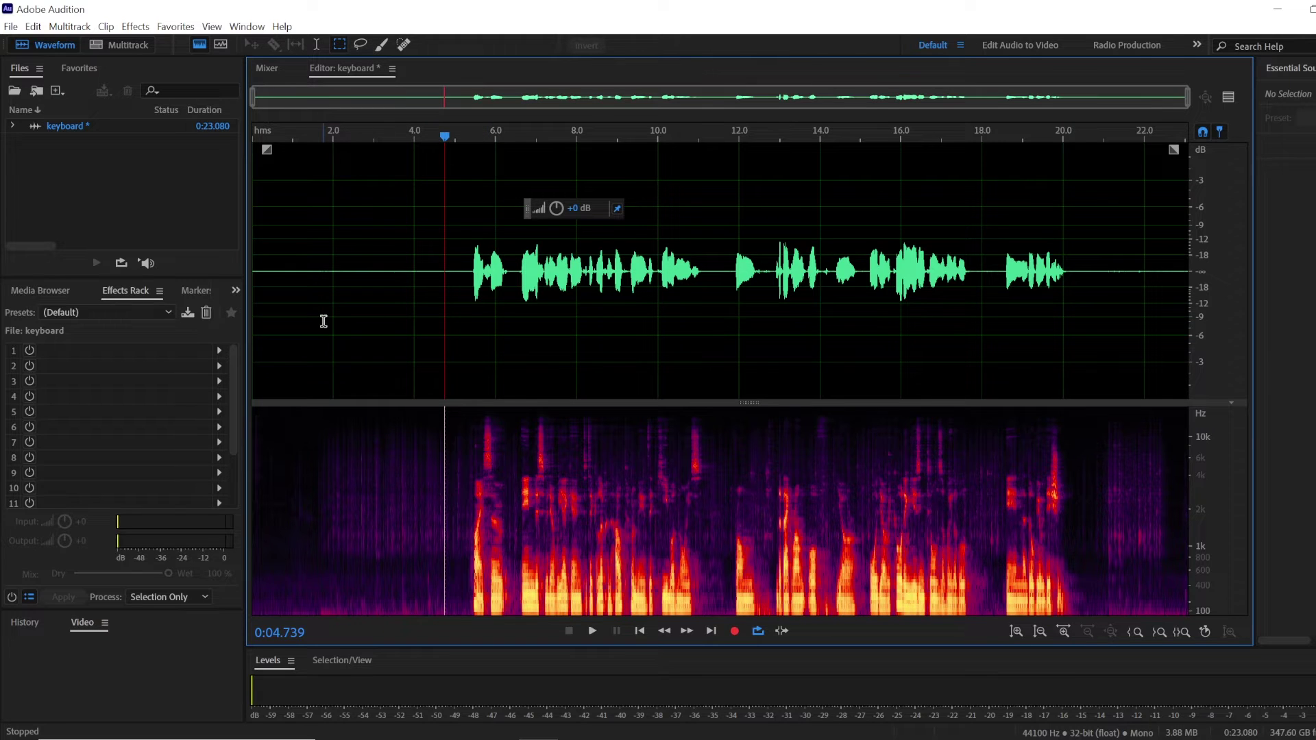
left_click_drag(465, 268, 223, 302)
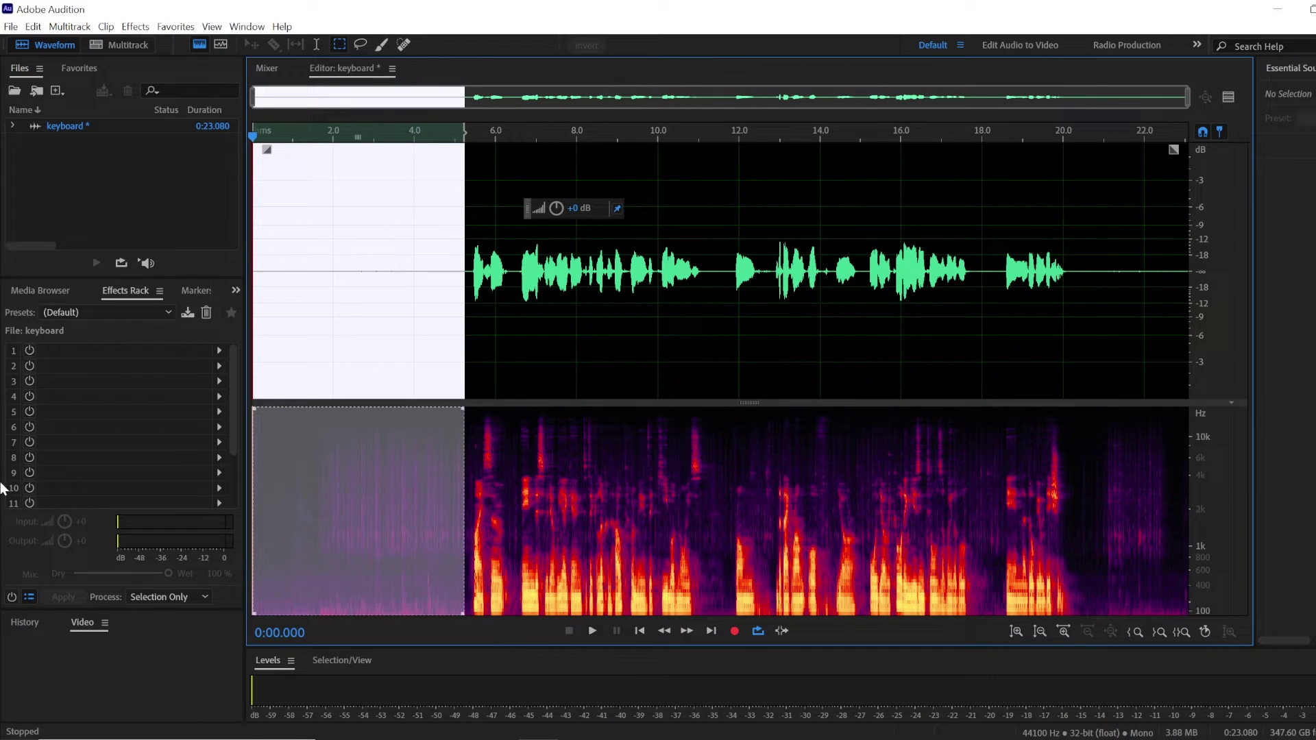
left_click(135, 26)
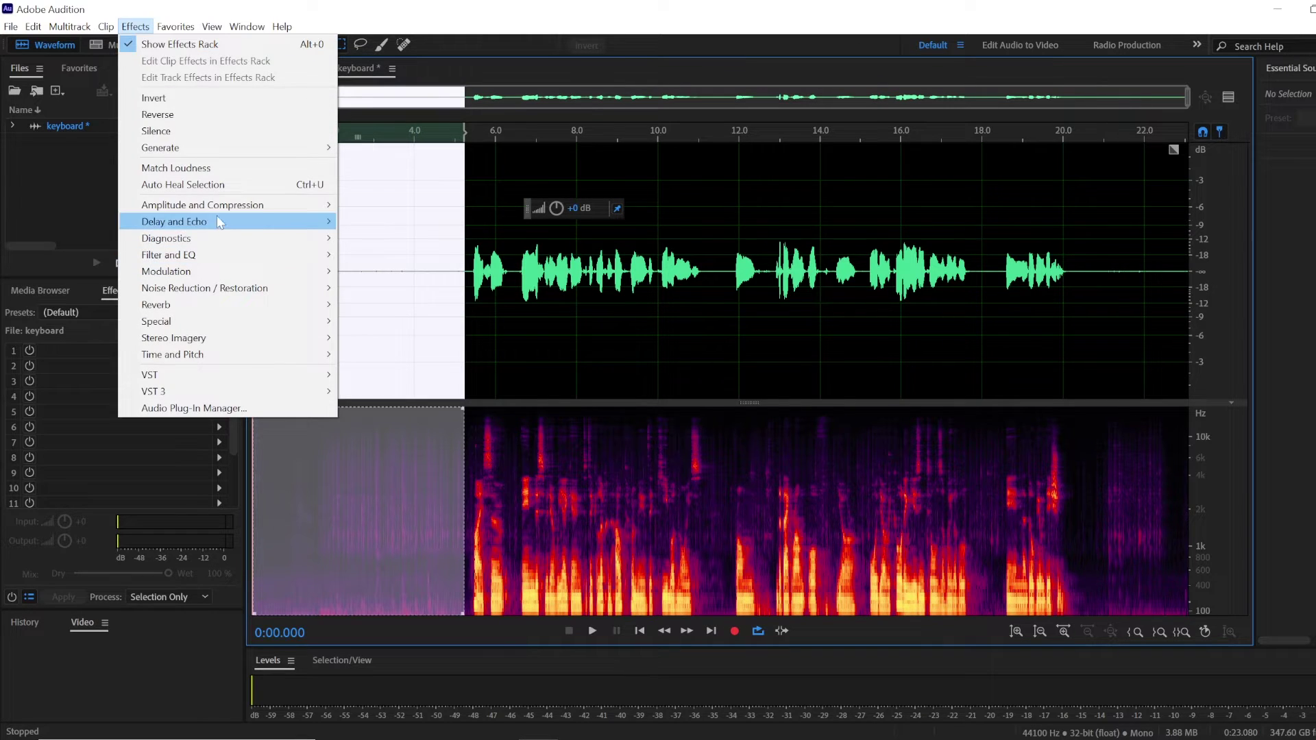
mouse_move(183, 287)
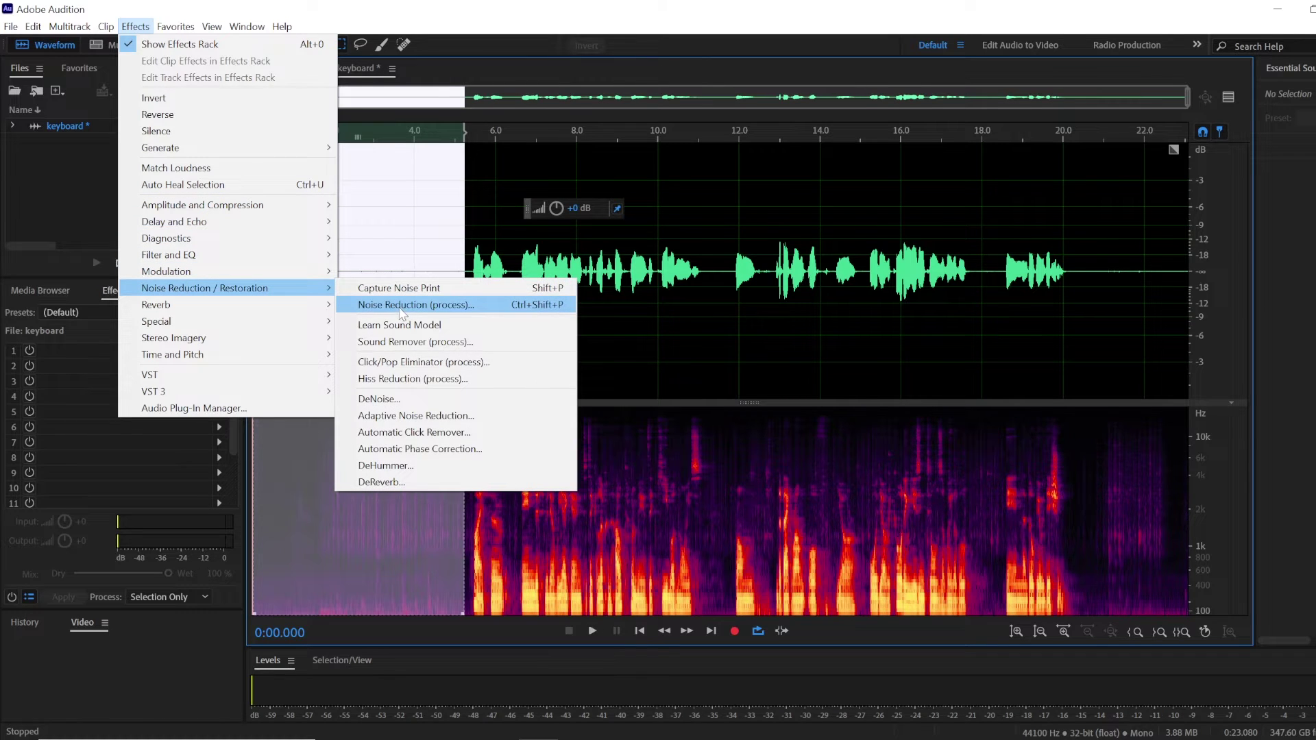
left_click(391, 288)
left_click(840, 409)
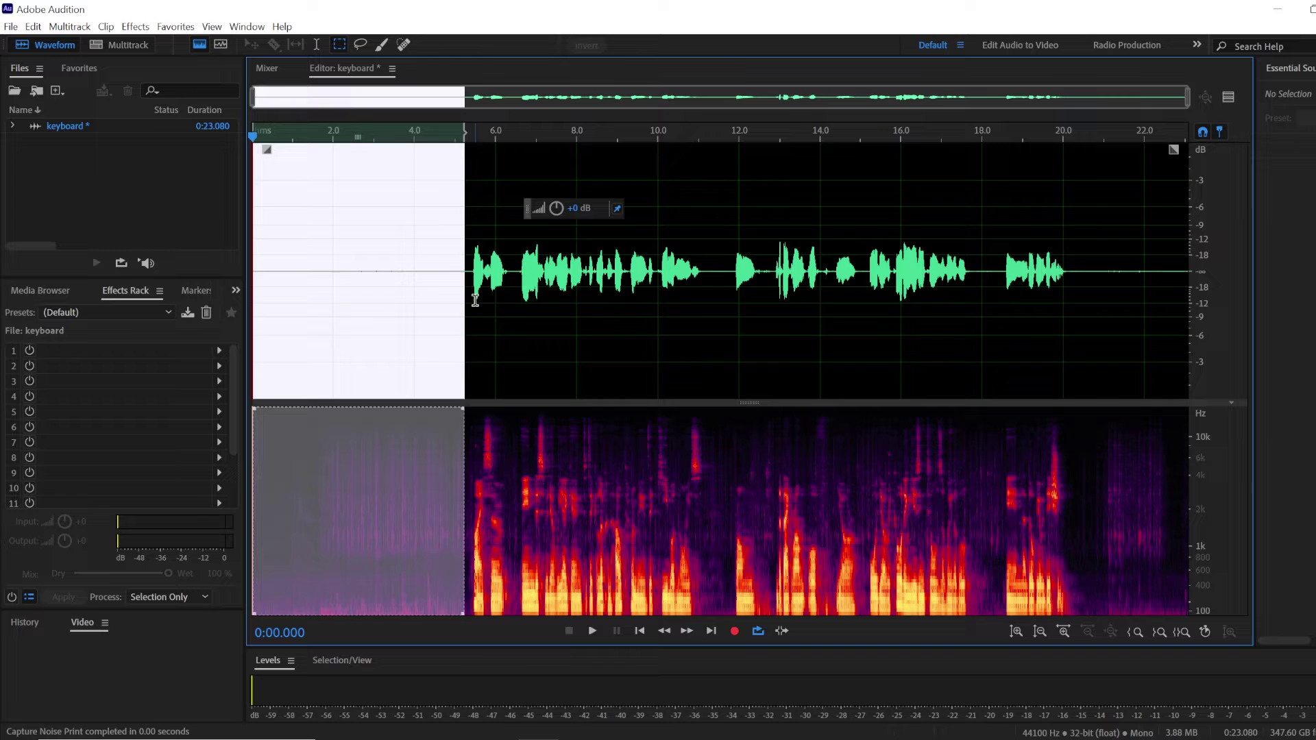
Reapply Noise Reduction at 76% and 21.6 dB to the whole recording
left_click(370, 283)
key("ctrl+a")
left_click(135, 26)
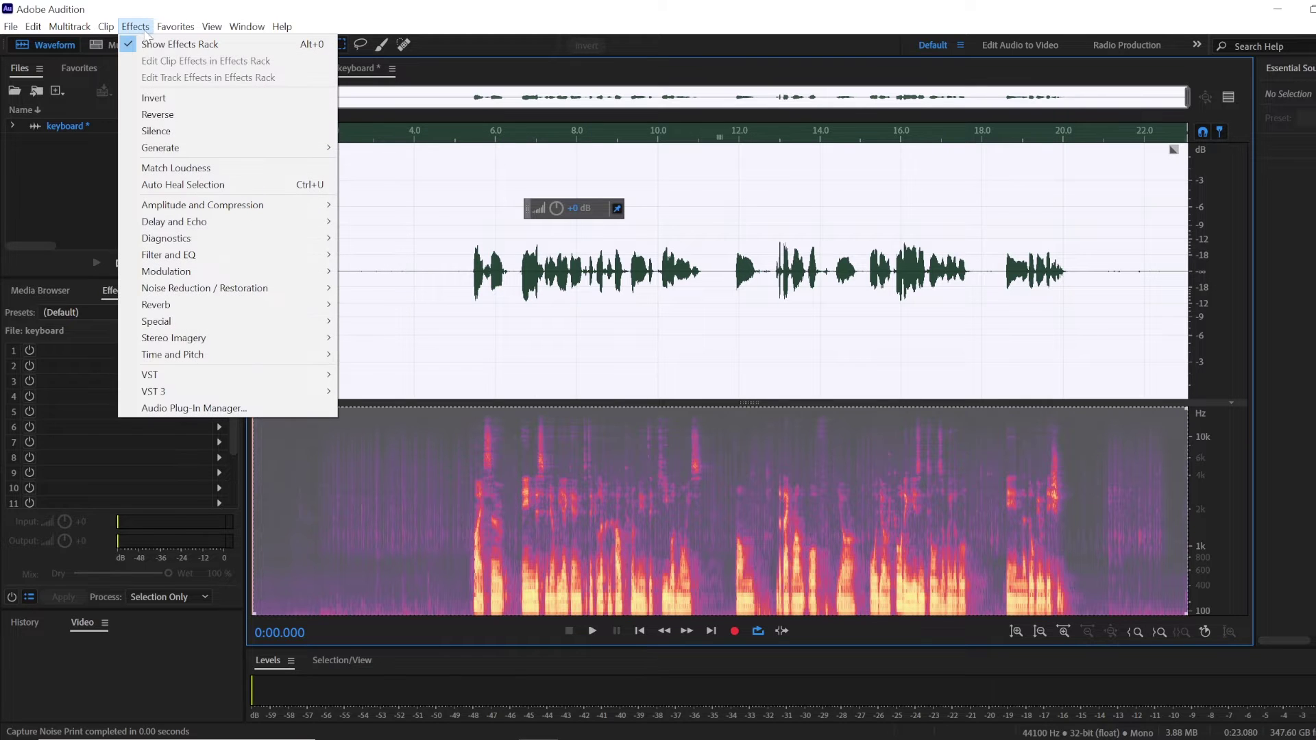
mouse_move(210, 296)
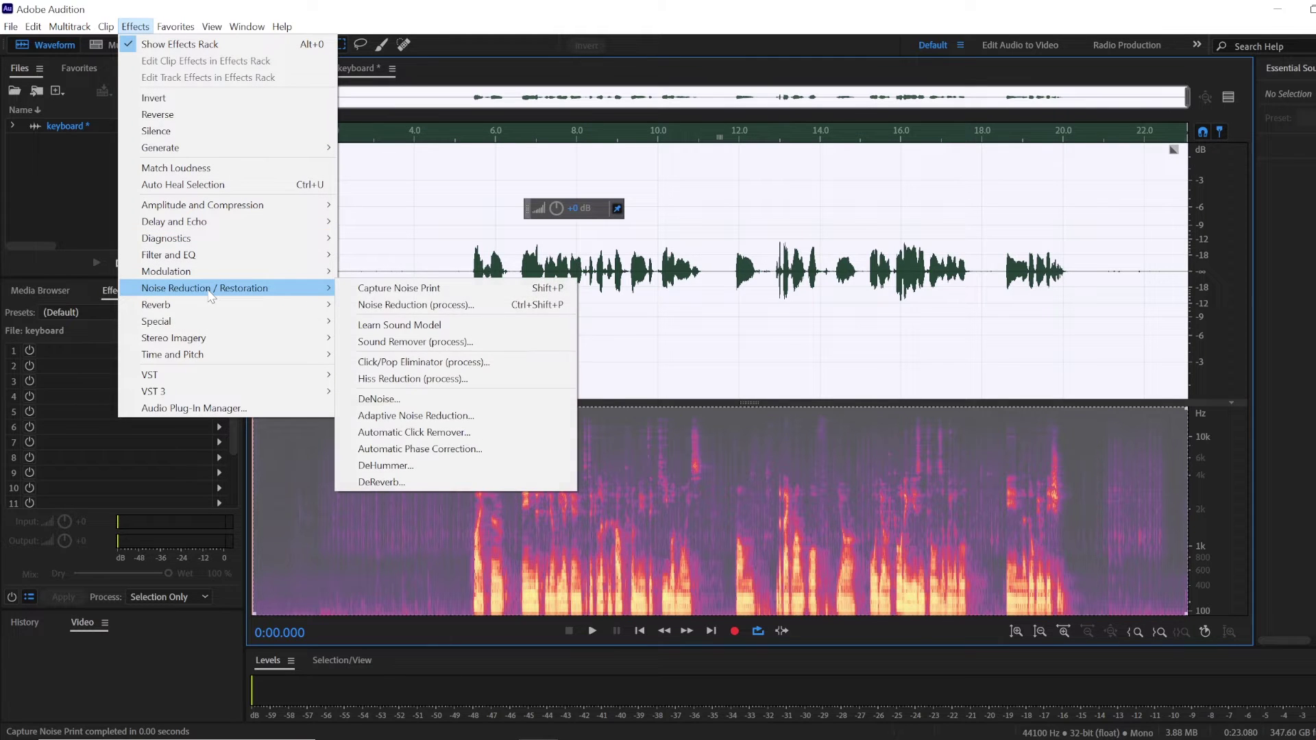
left_click(467, 310)
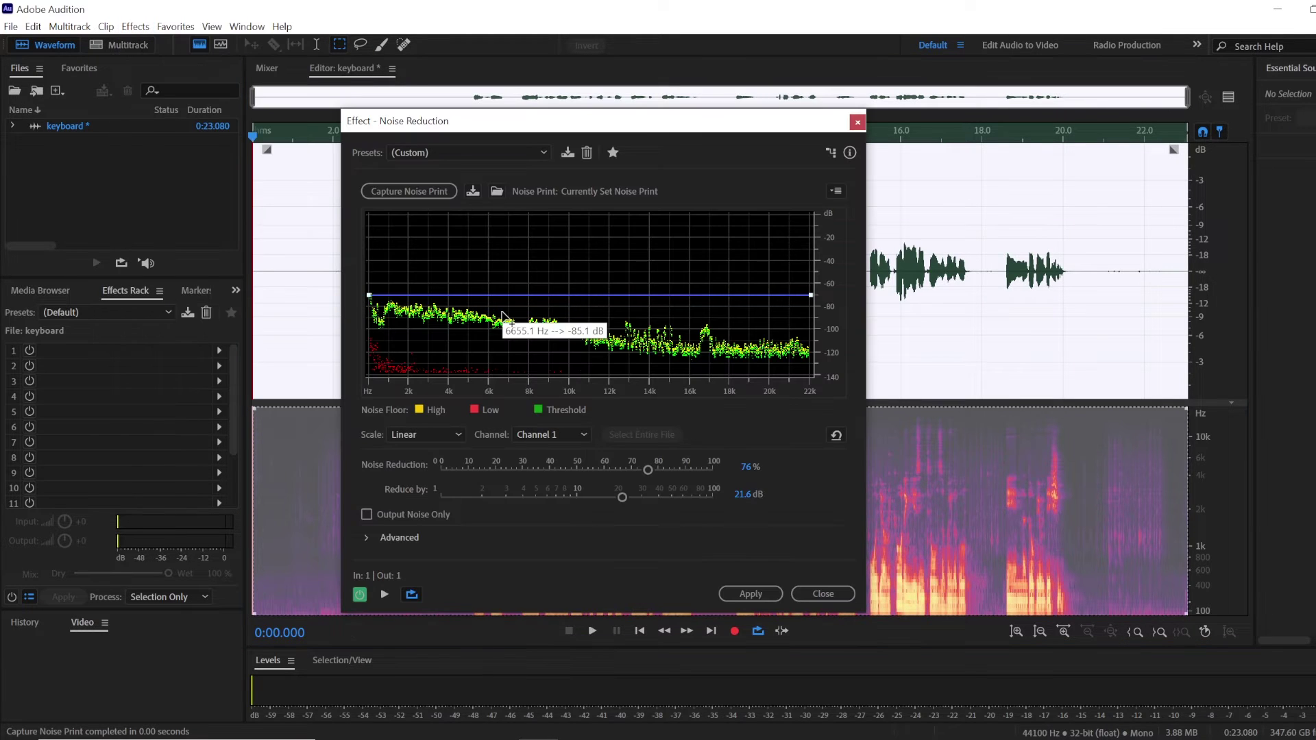
left_click(754, 595)
left_click(437, 477)
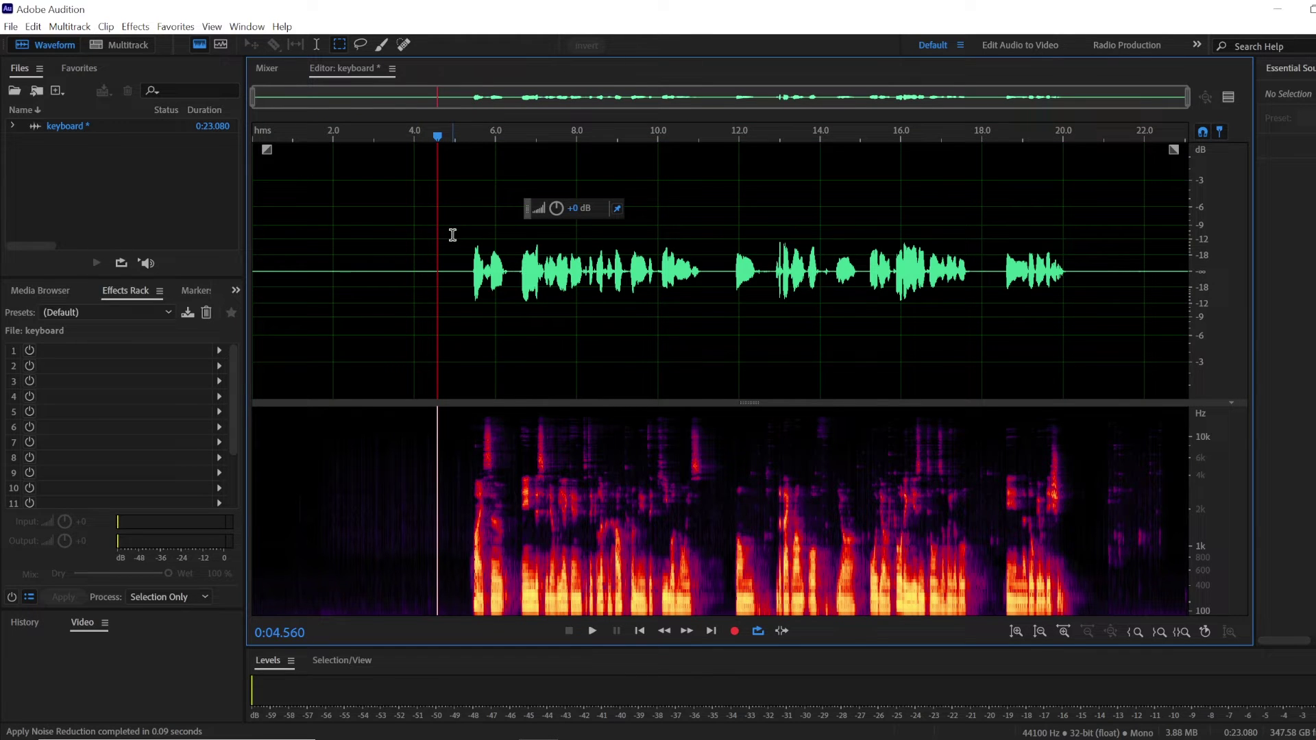
Play back the denoised voice from just before the speech
left_click(427, 234)
key("space")
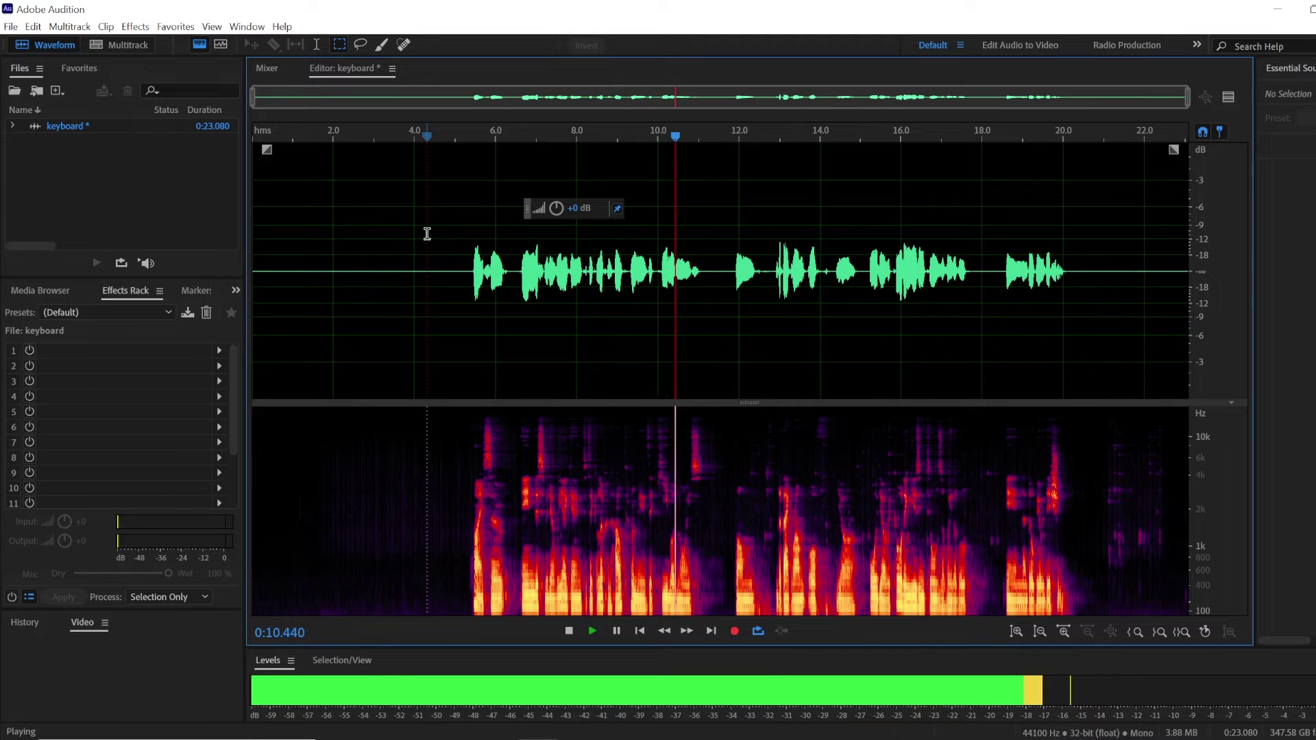
key("space")
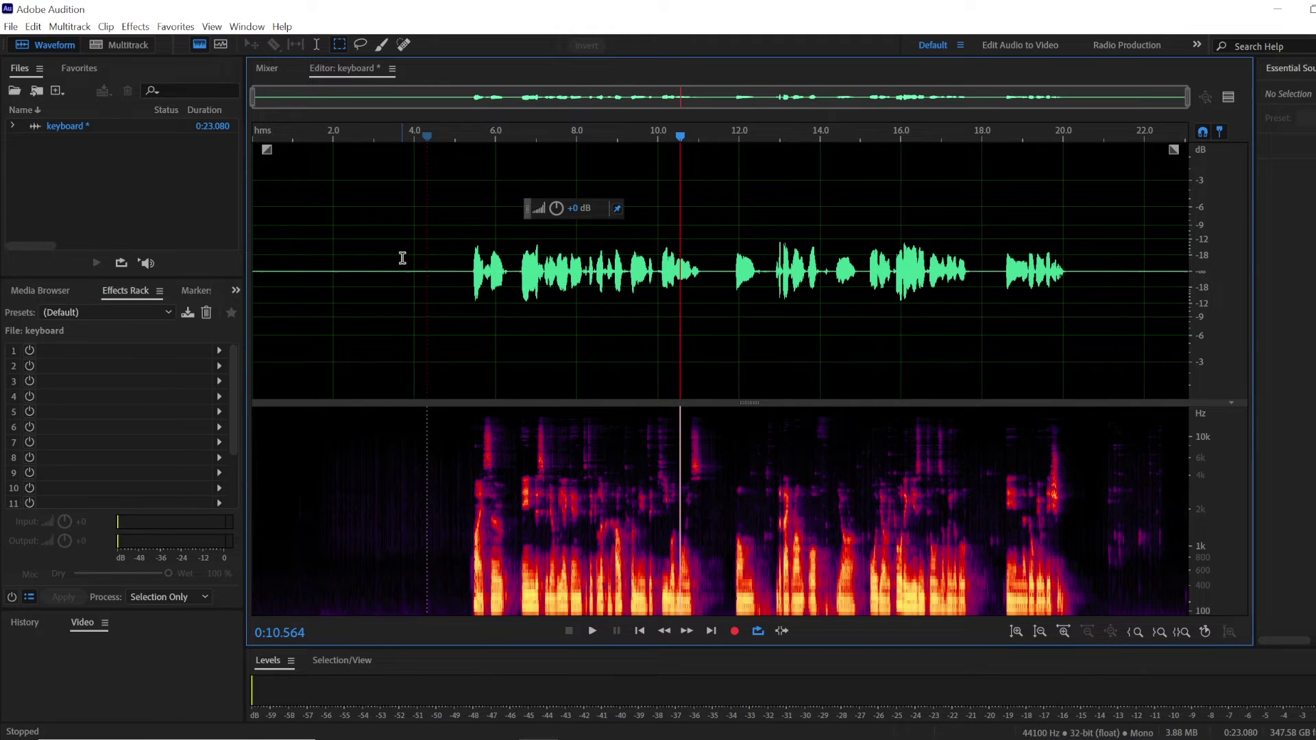
Set the playhead at 4 seconds and select the whole recording
left_click(402, 258)
left_click(414, 252)
key("ctrl+a")
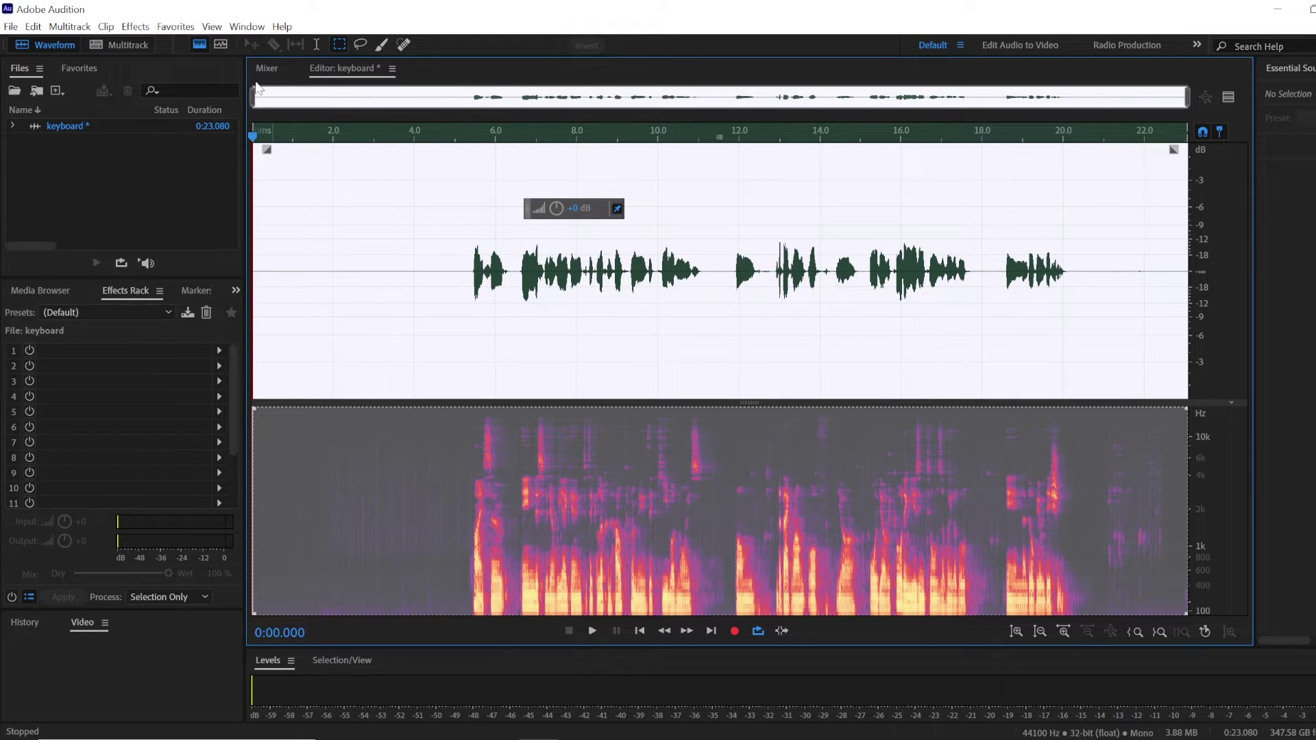
Apply Dynamics with AutoGate at a -42 dB threshold to the whole recording
left_click(130, 29)
mouse_move(176, 211)
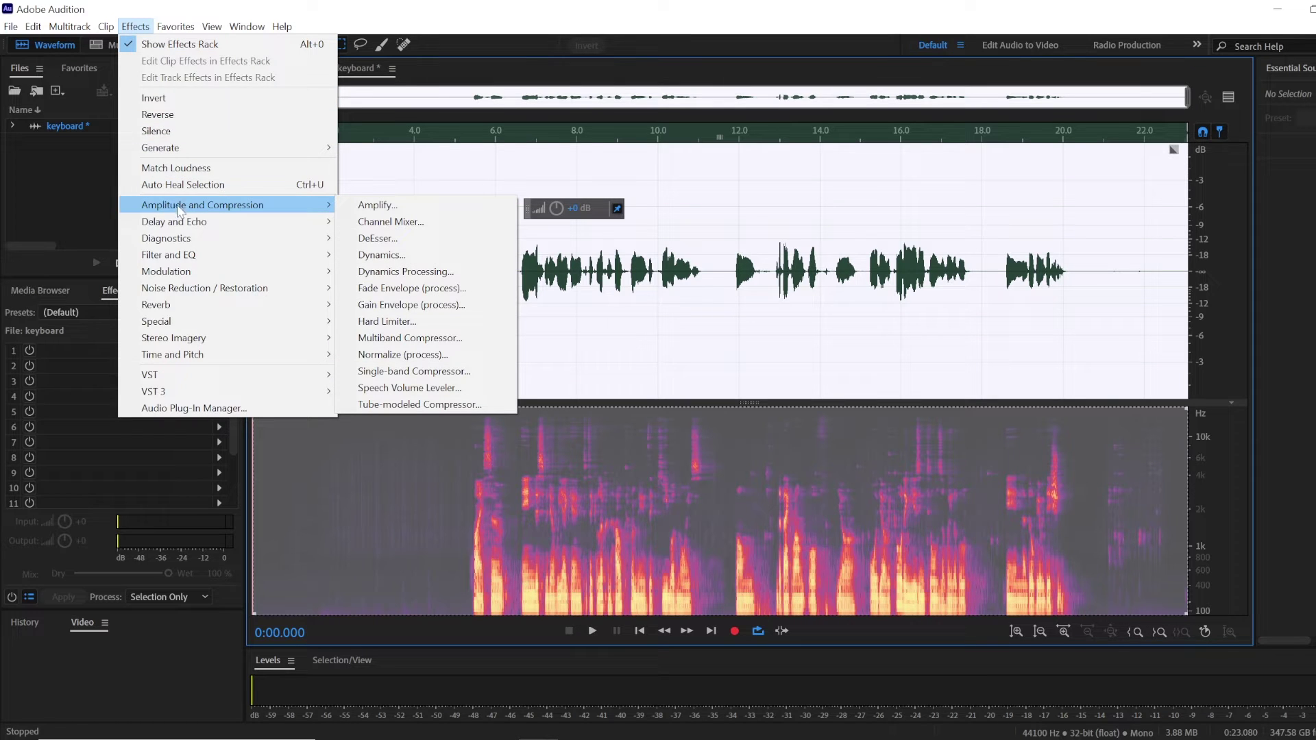
left_click(405, 256)
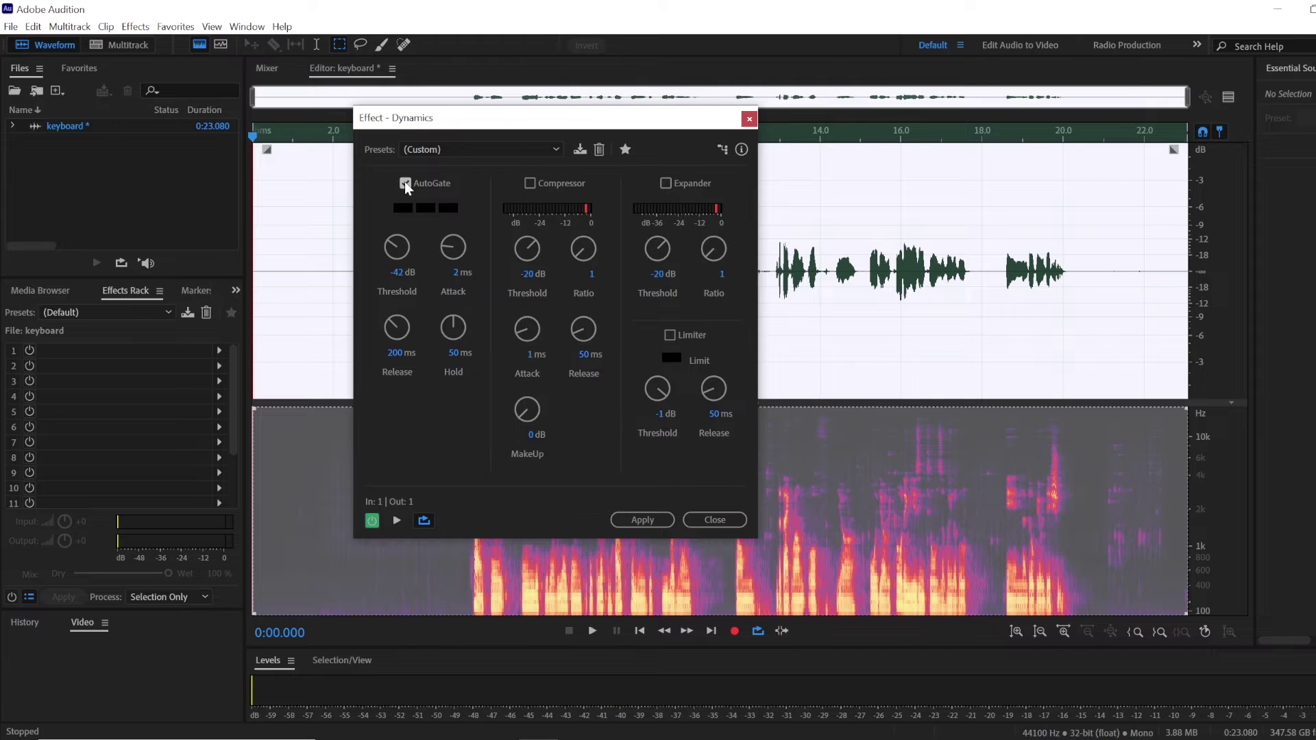
left_click(642, 519)
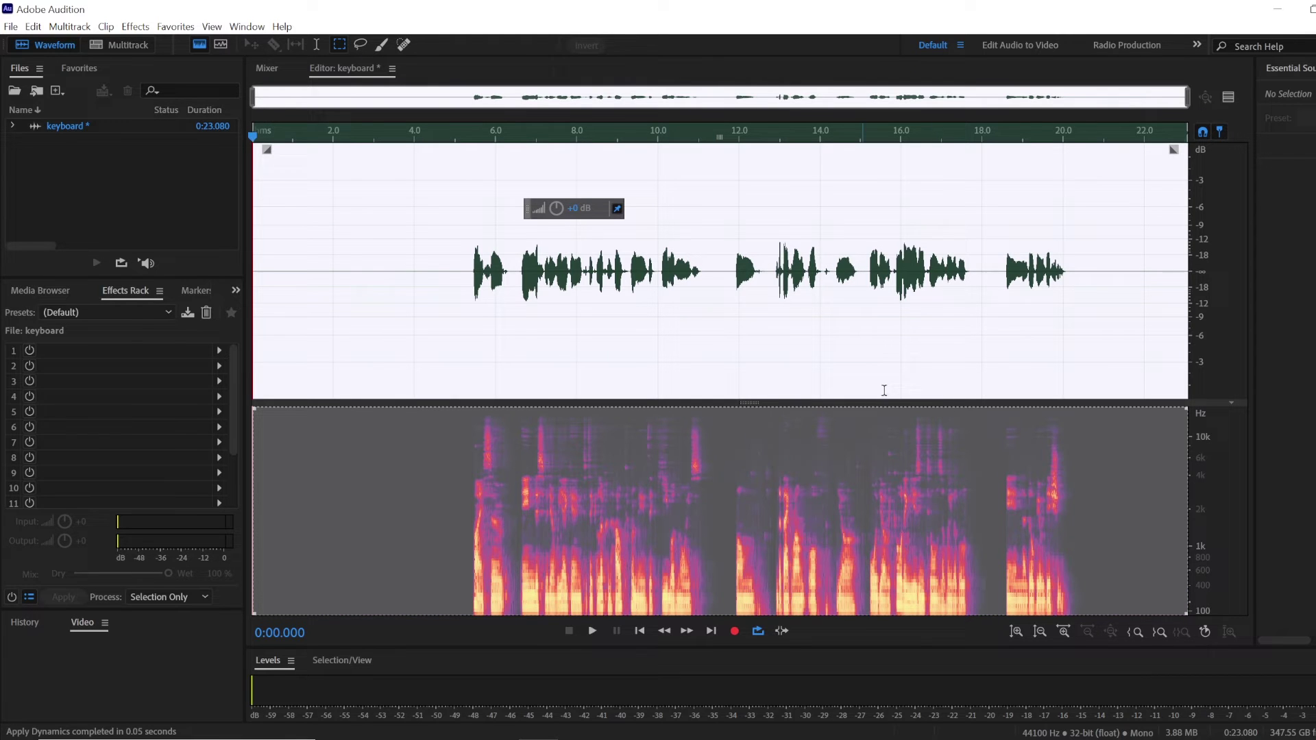
left_click(438, 238)
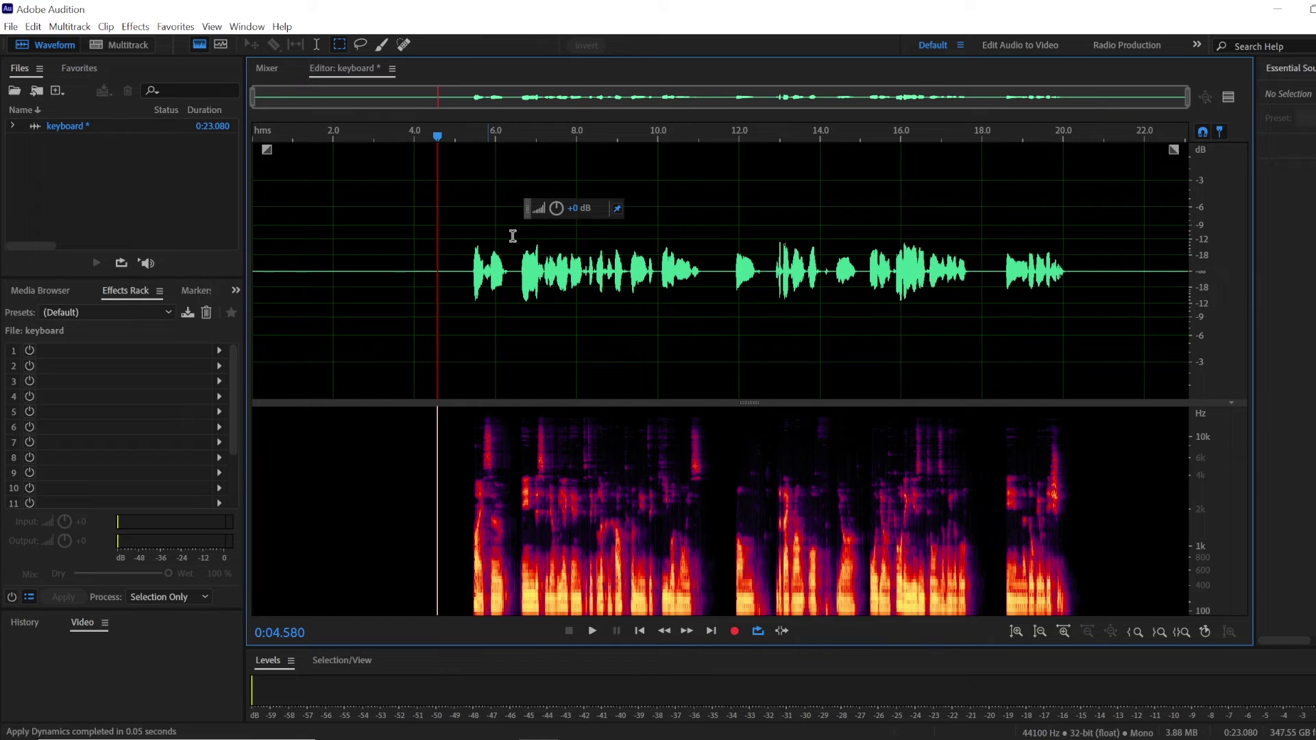
left_click(396, 230)
key("ctrl+a")
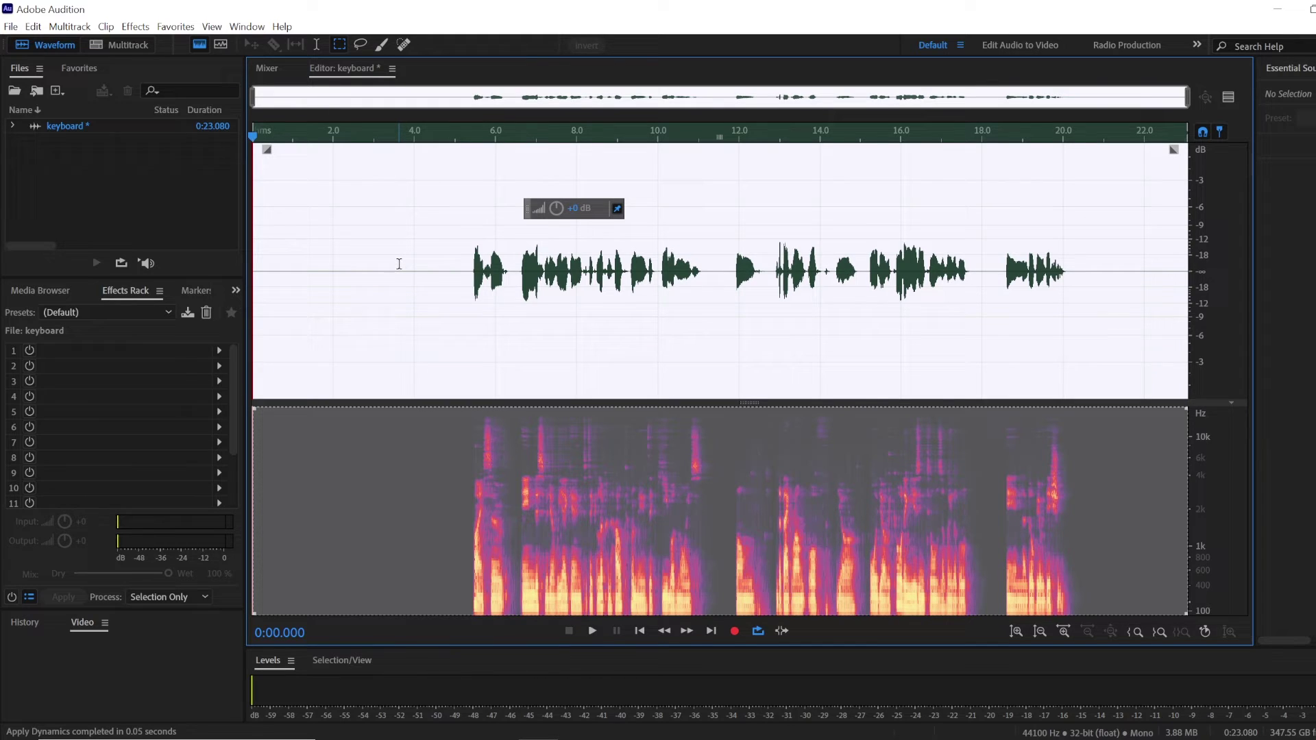
left_click(445, 238)
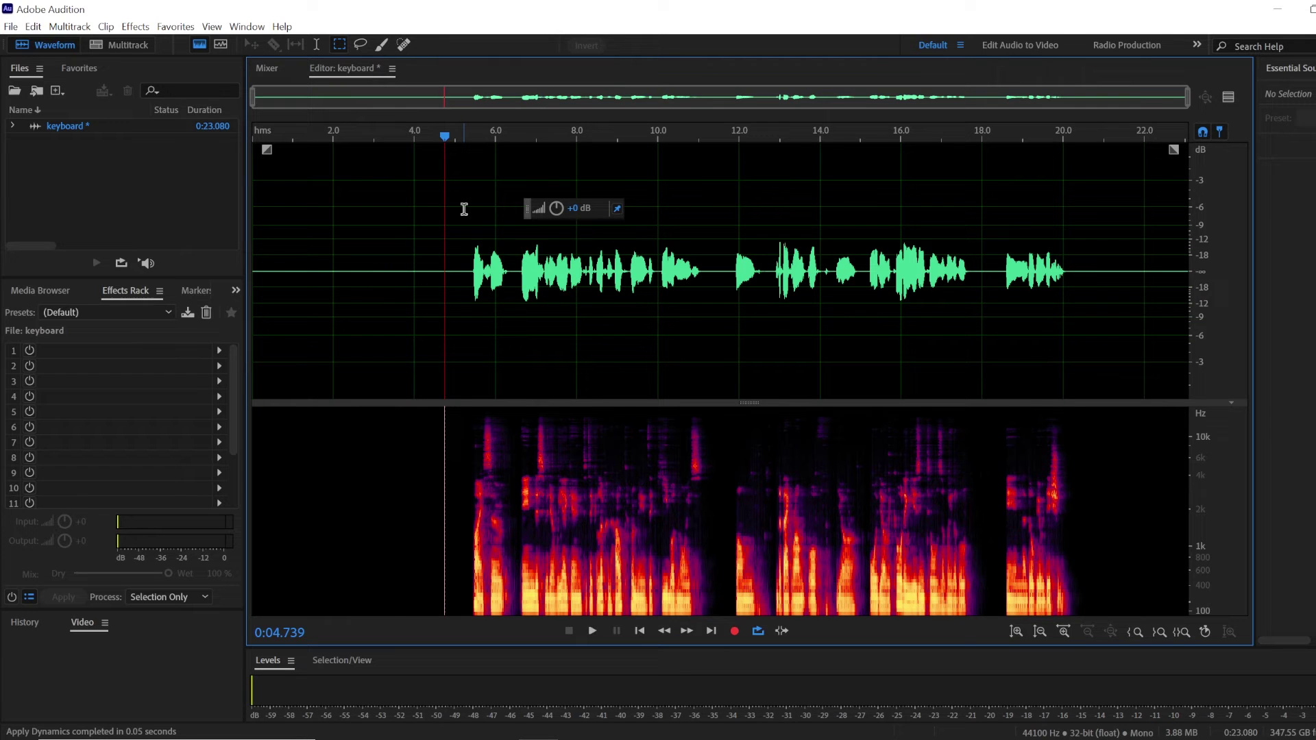
left_click(455, 171)
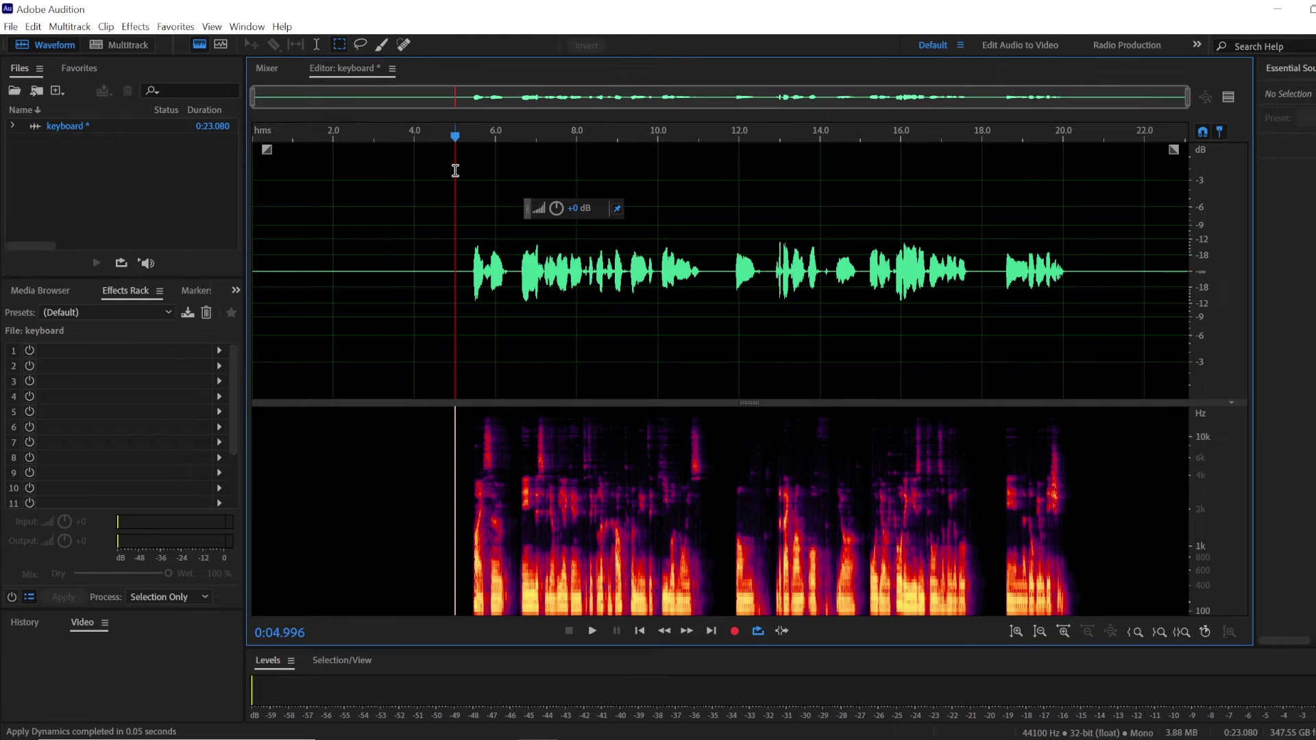
key("ctrl+a")
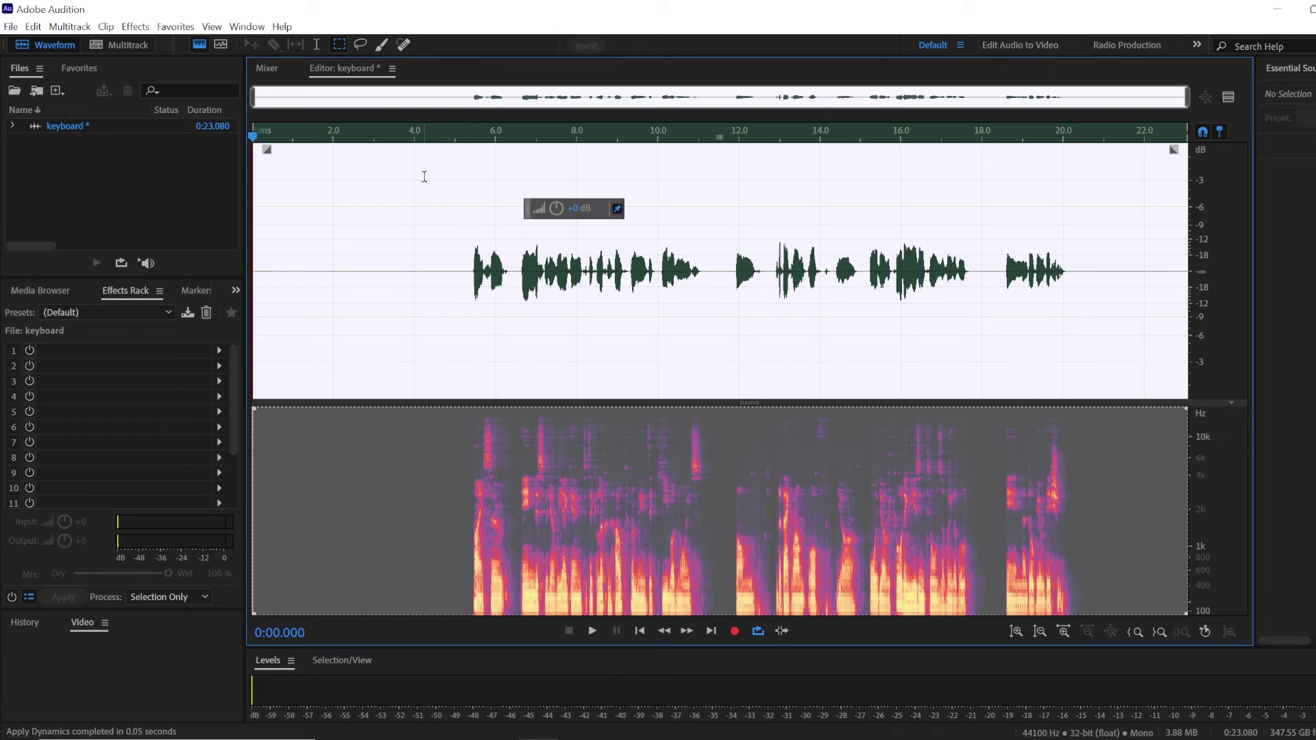
Apply a 30-band Graphic Equalizer cutting low bands about 20 dB and top two bands 24 dB
left_click(136, 27)
mouse_move(188, 255)
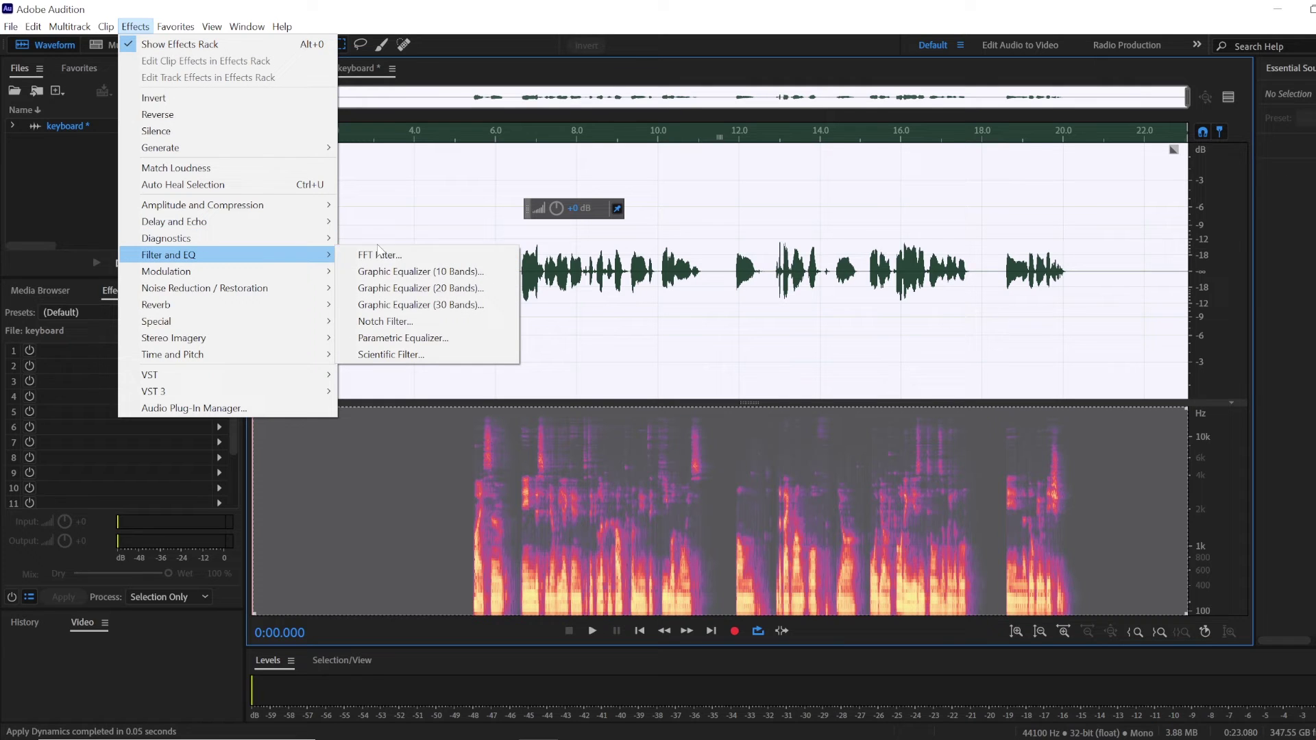
left_click(401, 308)
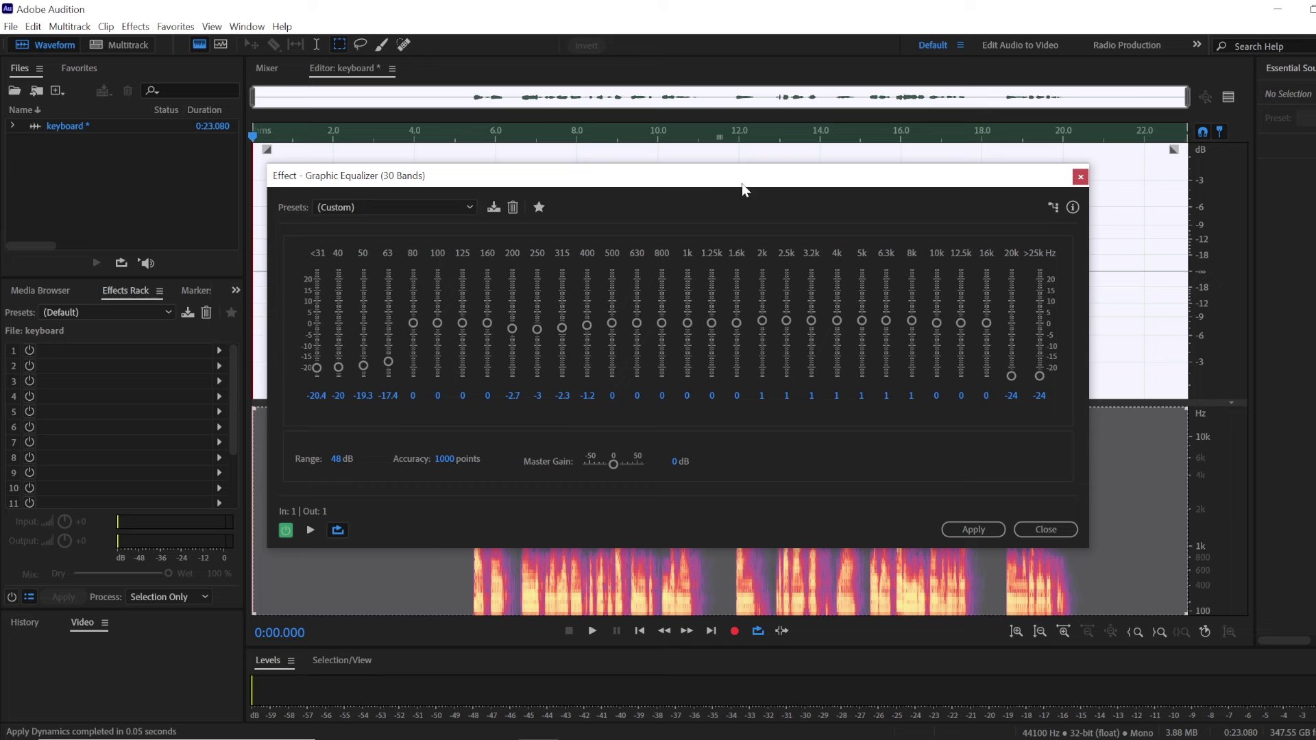
left_click_drag(686, 183, 662, 163)
left_click(946, 509)
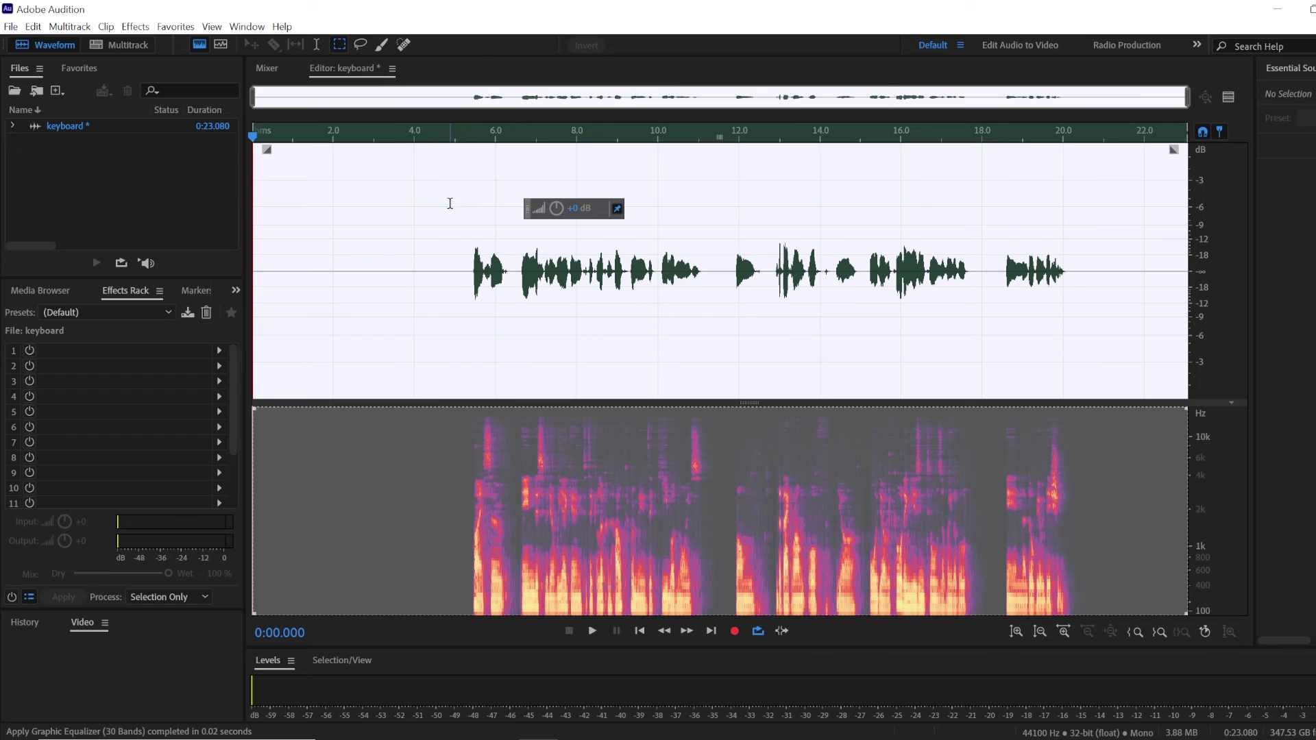
Play the equalized recording from about 5.1 seconds, just before the speech
left_click(449, 203)
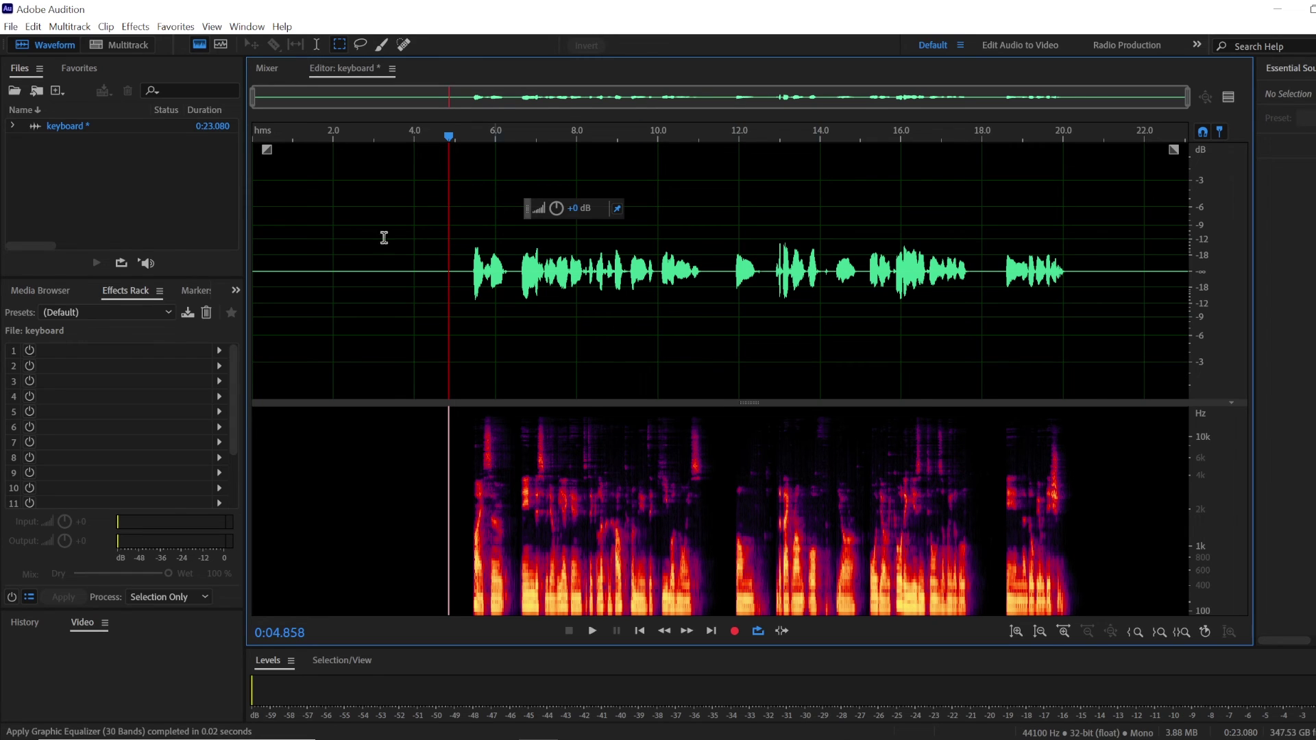
left_click(461, 188)
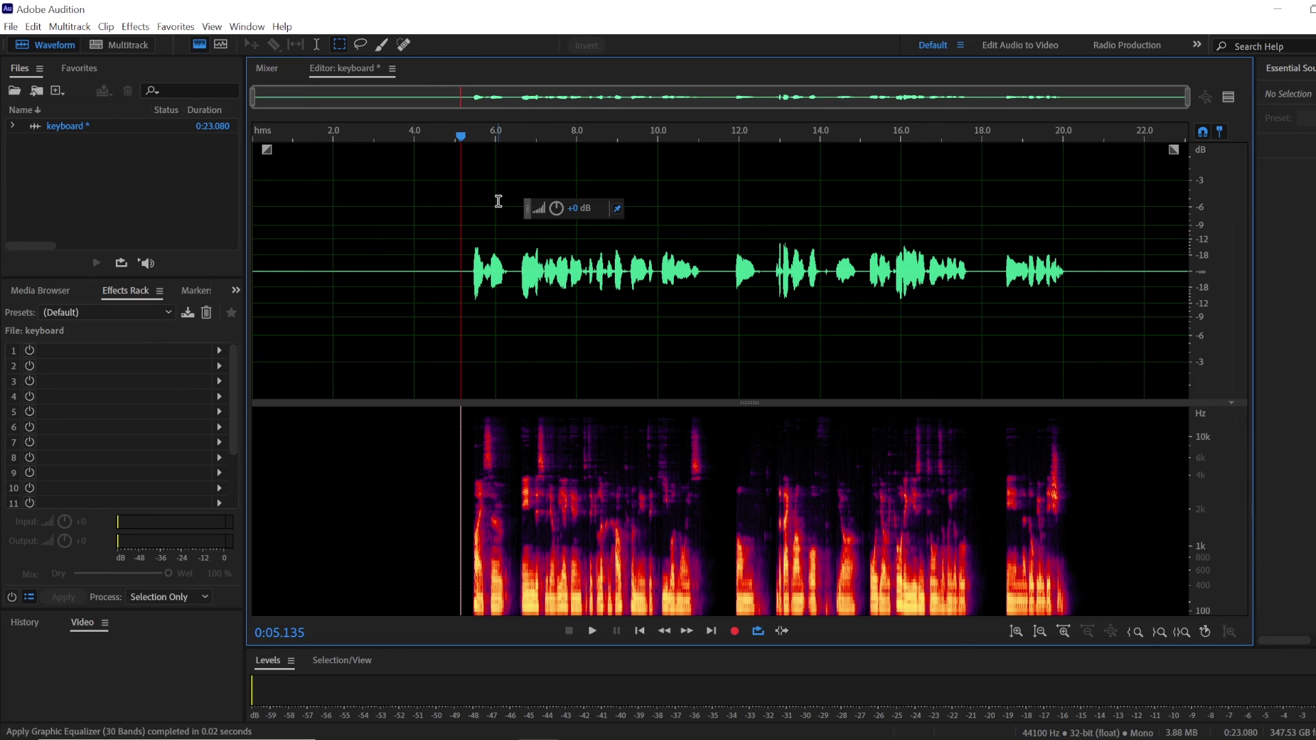
key("space")
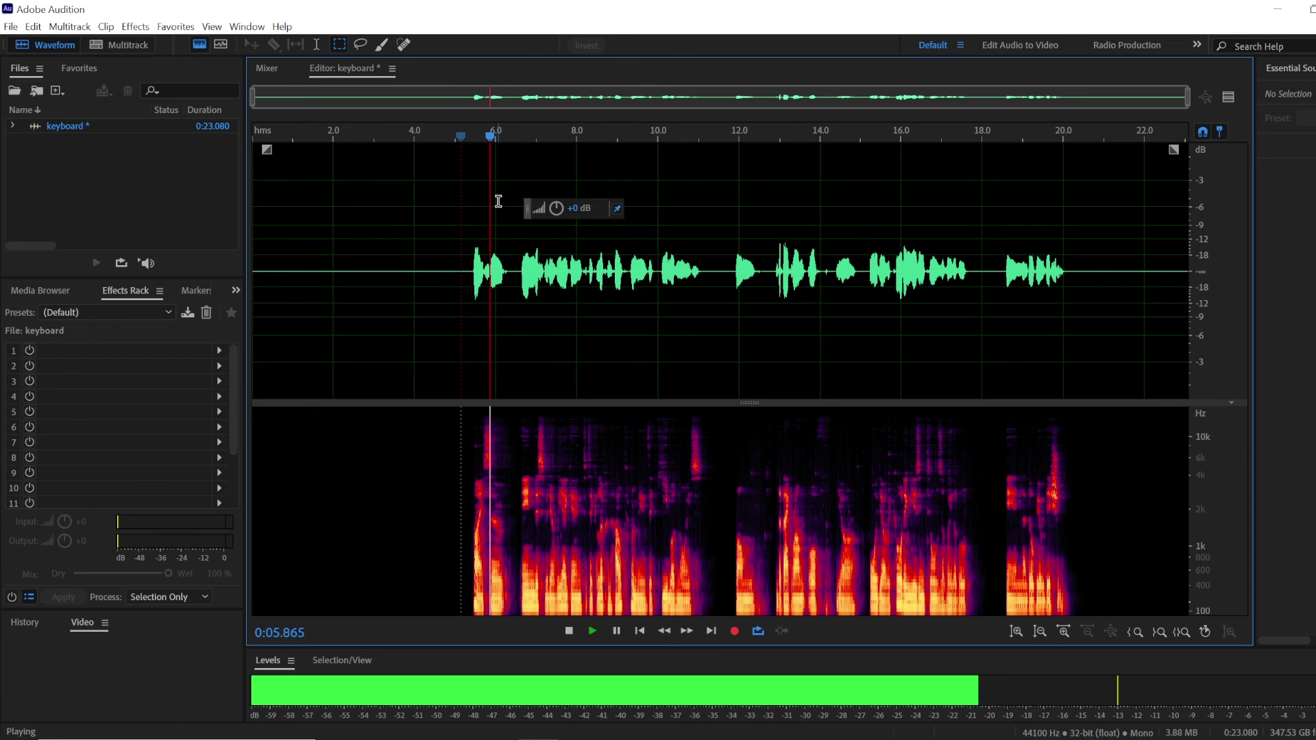